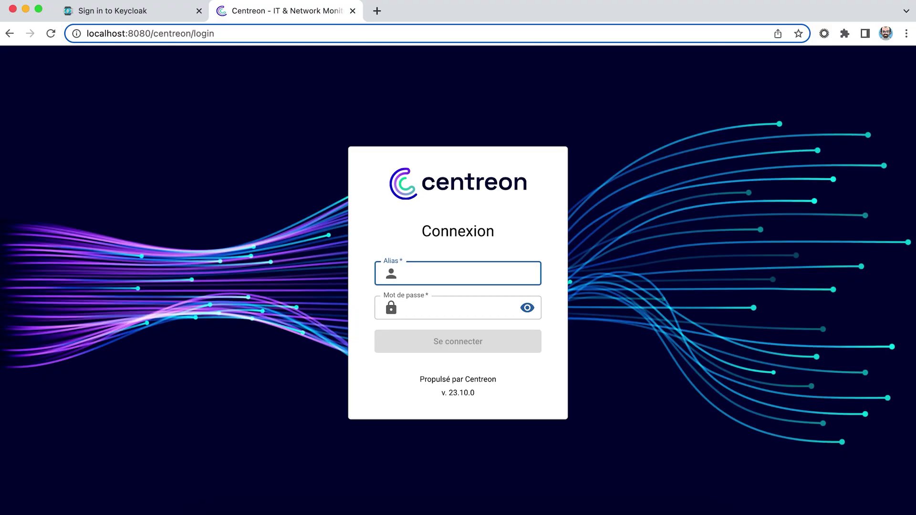
Log in to Centreon with the admin account and its password.
{"action": "type", "text": "admin"}
{"action": "key", "text": "Tab"}
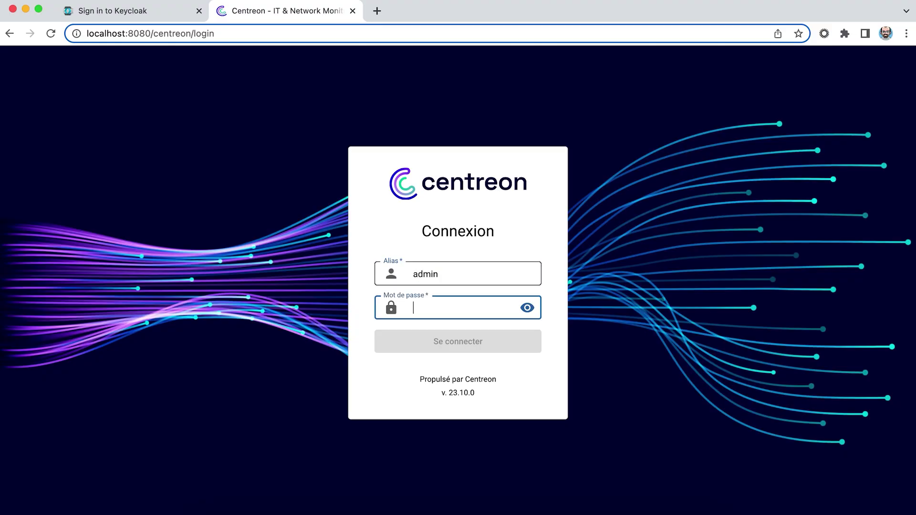
{"action": "type", "text": "Centreon!"}
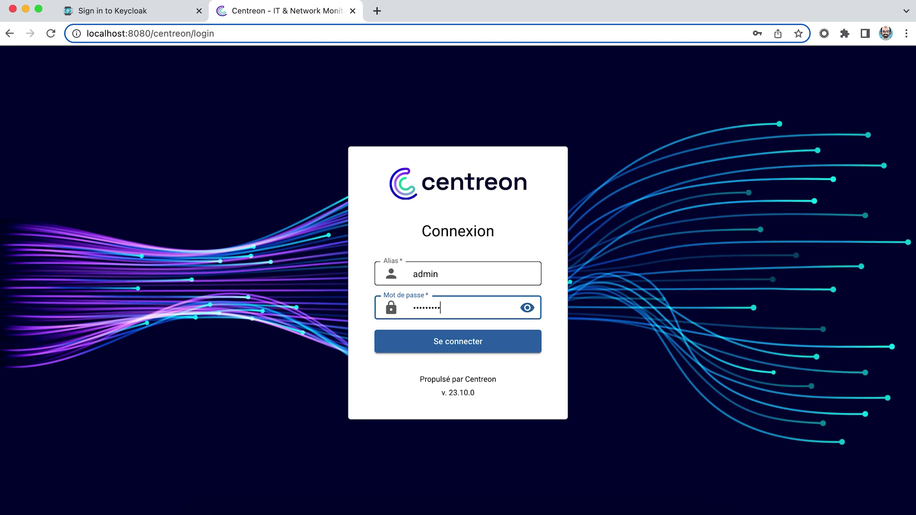
{"action": "type", "text": "2021"}
{"action": "key", "text": "Return"}
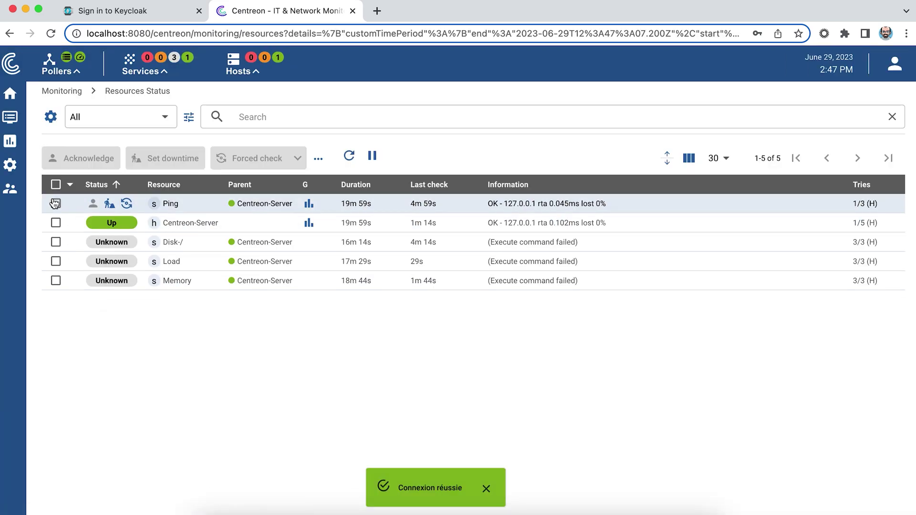
In Administration > Authentication's SAML tab, enable SAMLv2 authentication and expand Identity provider.
{"action": "mouse_move", "coordinate": [12, 191]}
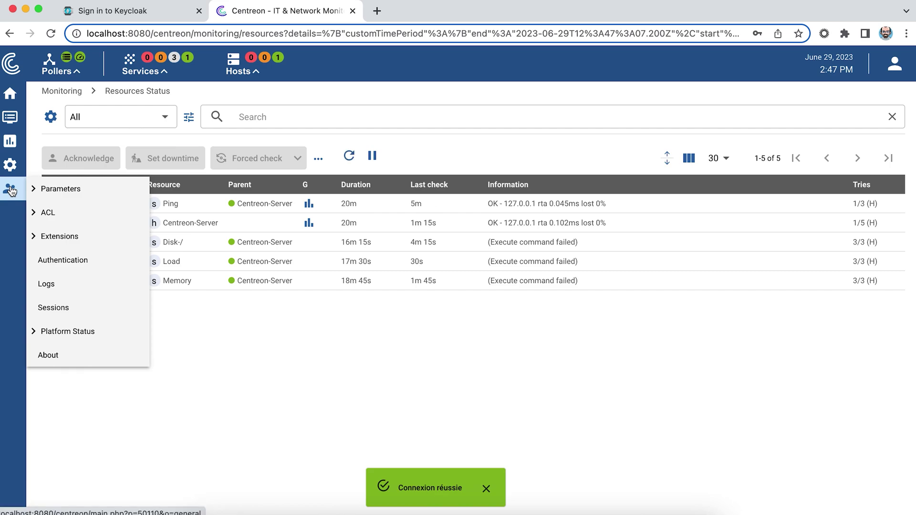
{"action": "left_click", "coordinate": [66, 270]}
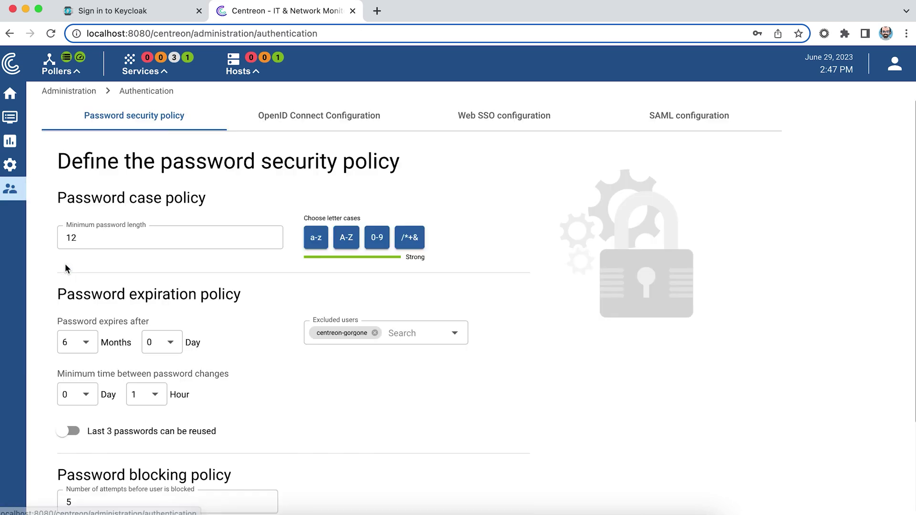
{"action": "left_click", "coordinate": [679, 115]}
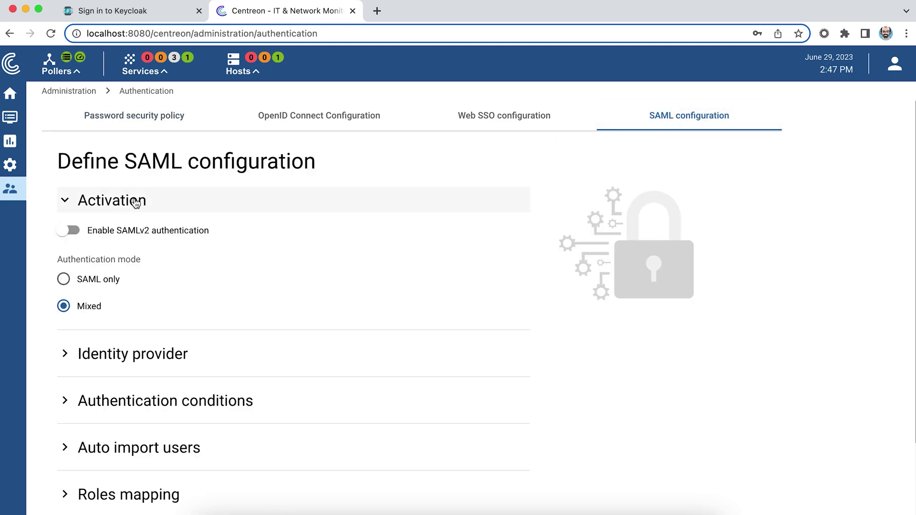
{"action": "left_click", "coordinate": [64, 231]}
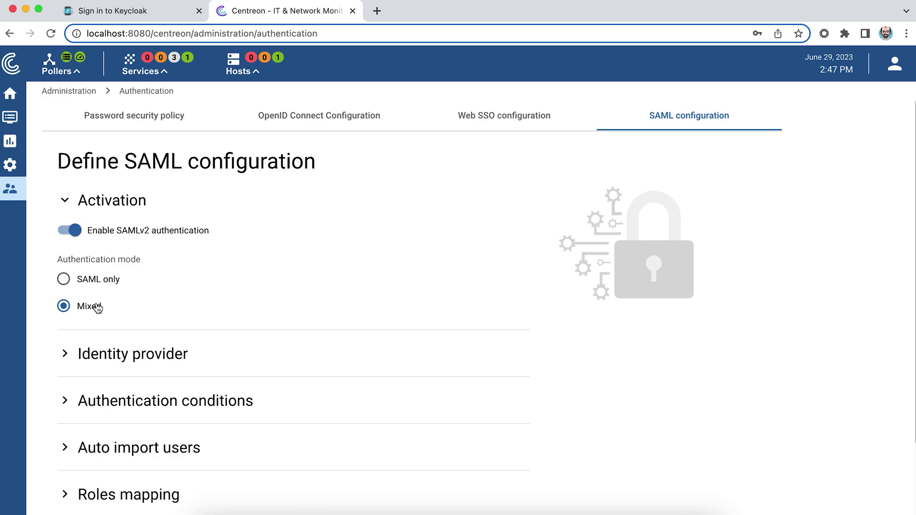
{"action": "left_click", "coordinate": [71, 358]}
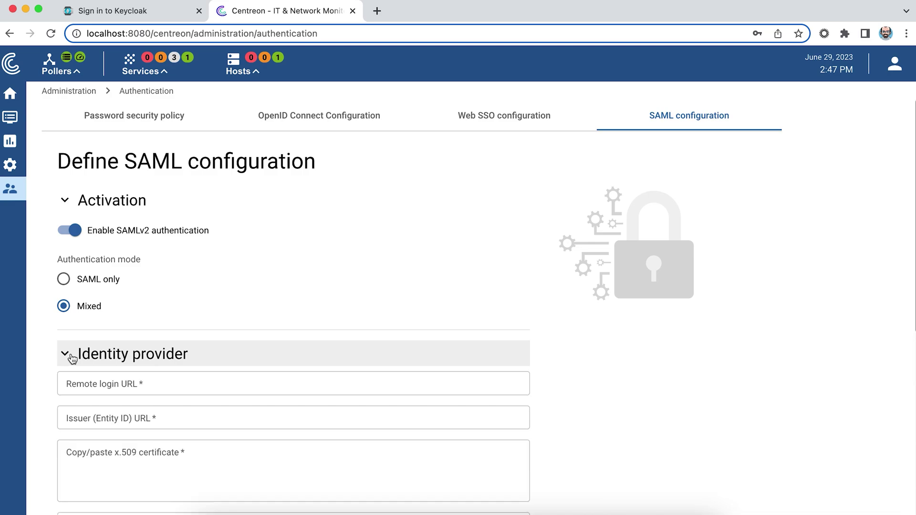
{"action": "scroll", "coordinate": [72, 361], "scroll_direction": "down", "scroll_amount": 7}
{"action": "scroll", "coordinate": [71, 359], "scroll_direction": "up", "scroll_amount": 4}
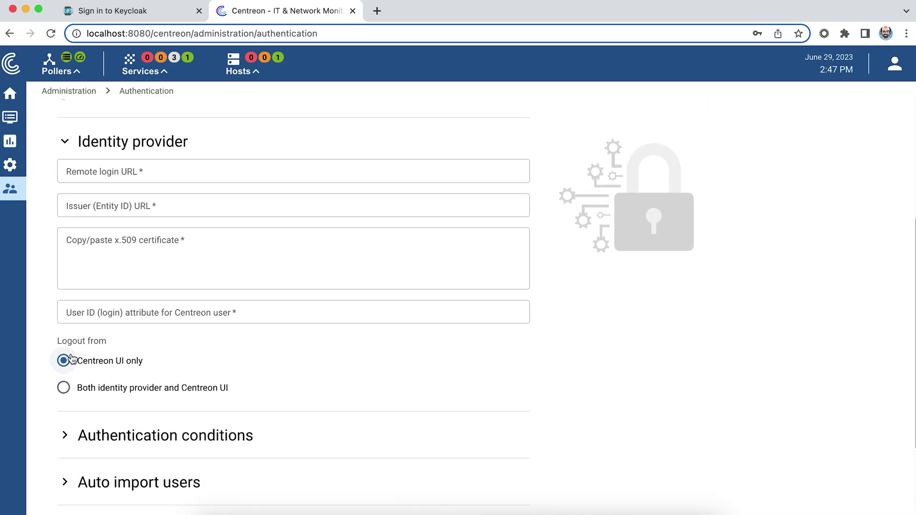
Sign in to the Keycloak admin console as admin with its password.
{"action": "left_click", "coordinate": [113, 12]}
{"action": "left_click", "coordinate": [343, 250]}
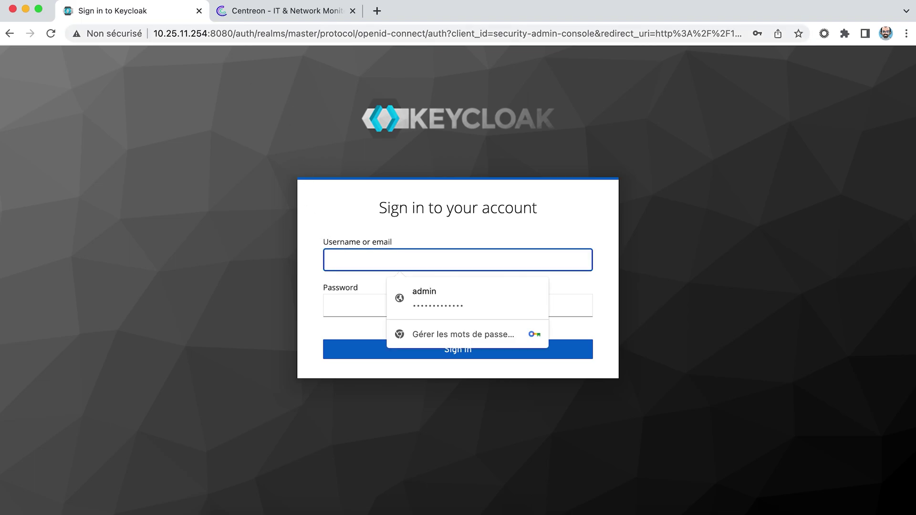
{"action": "type", "text": "admin"}
{"action": "key", "text": "Tab"}
{"action": "type", "text": "*********"}
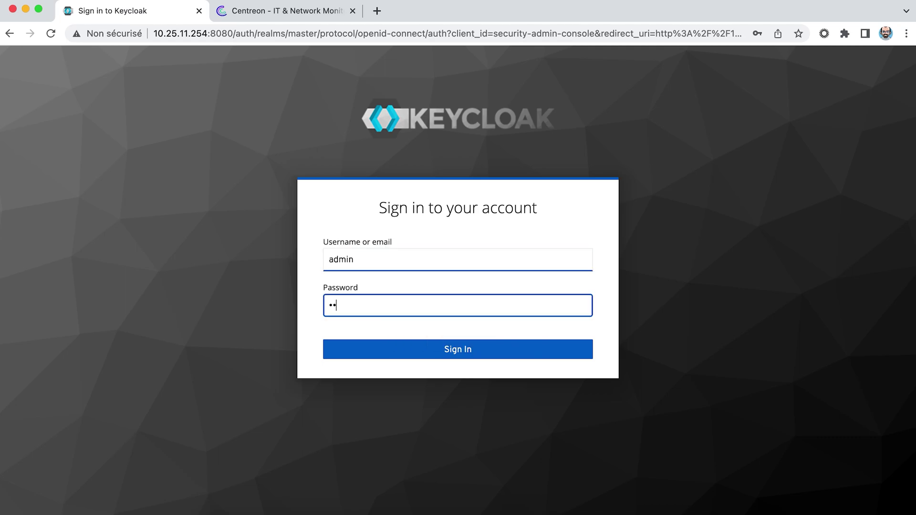
{"action": "type", "text": "****"}
{"action": "key", "text": "Return"}
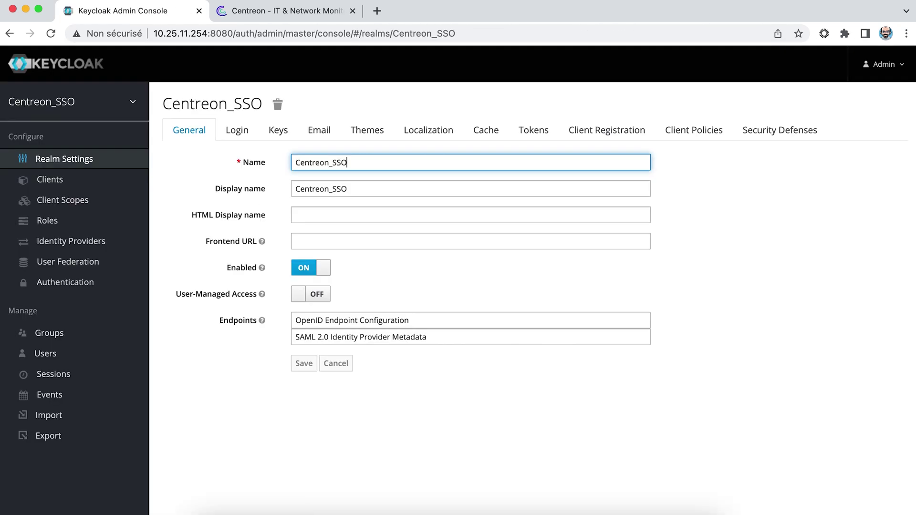
Copy the entity ID from the realm's SAML 2.0 metadata into Centreon's Issuer URL.
{"action": "left_click", "coordinate": [373, 336]}
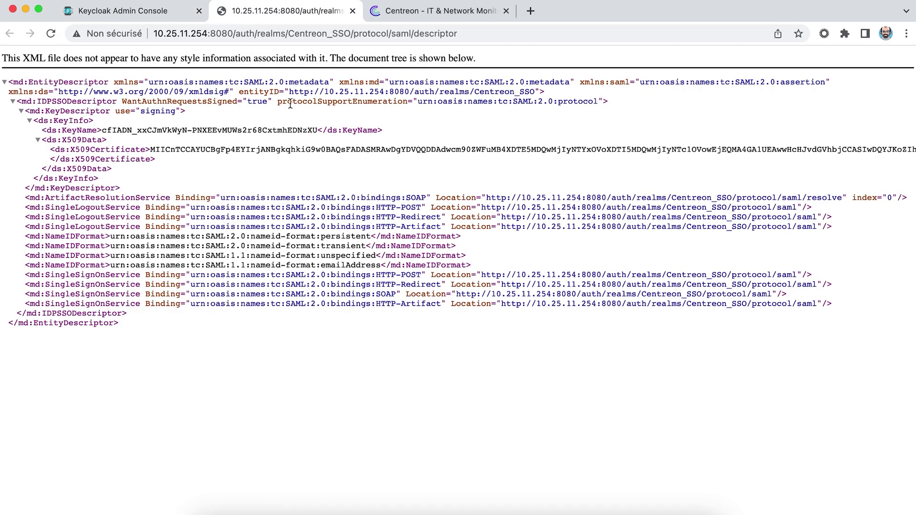
{"action": "left_click_drag", "start_coordinate": [288, 92], "coordinate": [532, 93]}
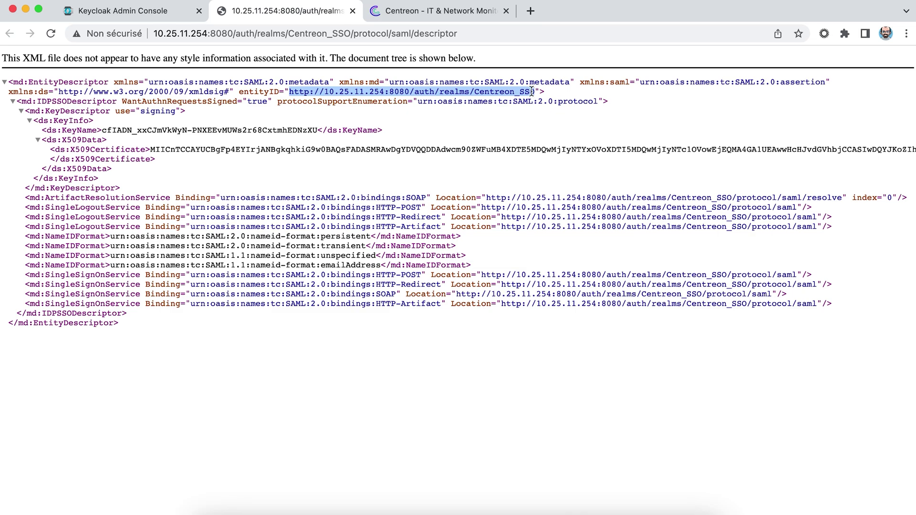
{"action": "left_click", "coordinate": [456, 18]}
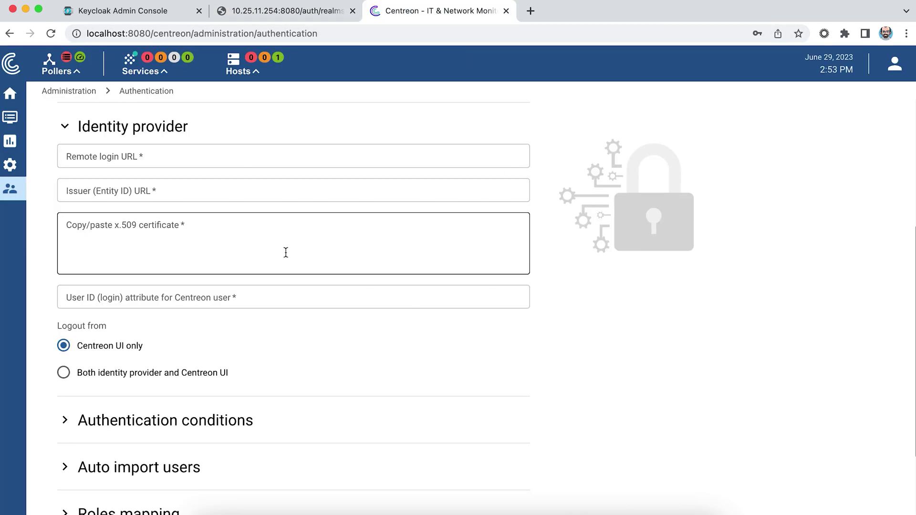
{"action": "left_click", "coordinate": [123, 191]}
{"action": "type", "text": "http://10.25.11.254:8080/auth/realms/Centreon_SSO"}
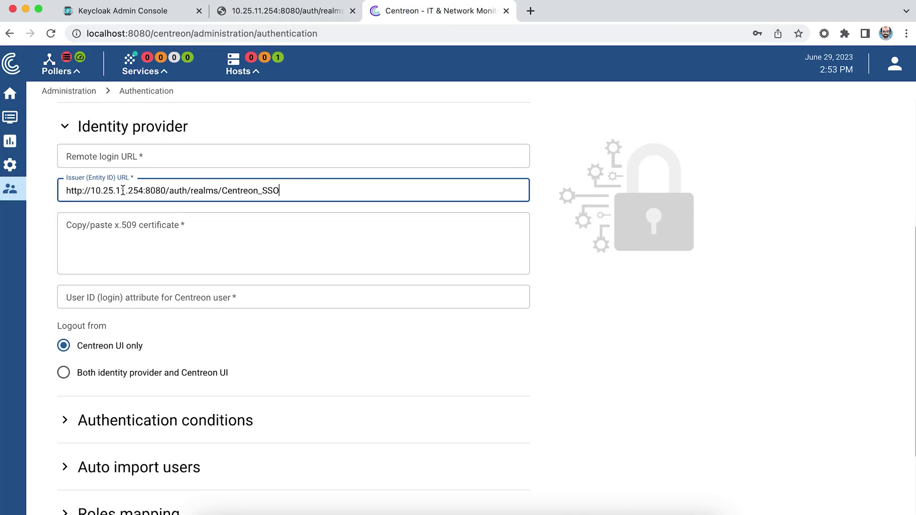
Paste the metadata's X509 certificate into Centreon's x.509 certificate field.
{"action": "left_click", "coordinate": [270, 14]}
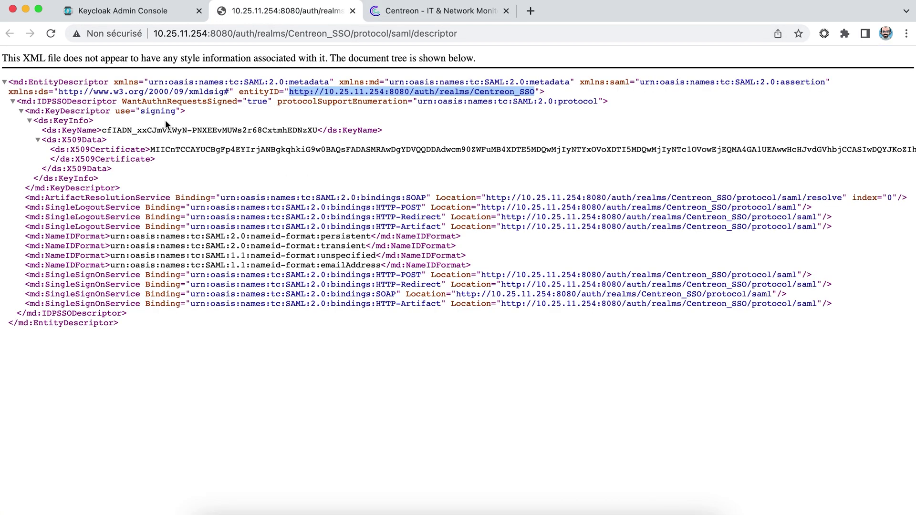
{"action": "left_click_drag", "start_coordinate": [151, 149], "coordinate": [50, 163]}
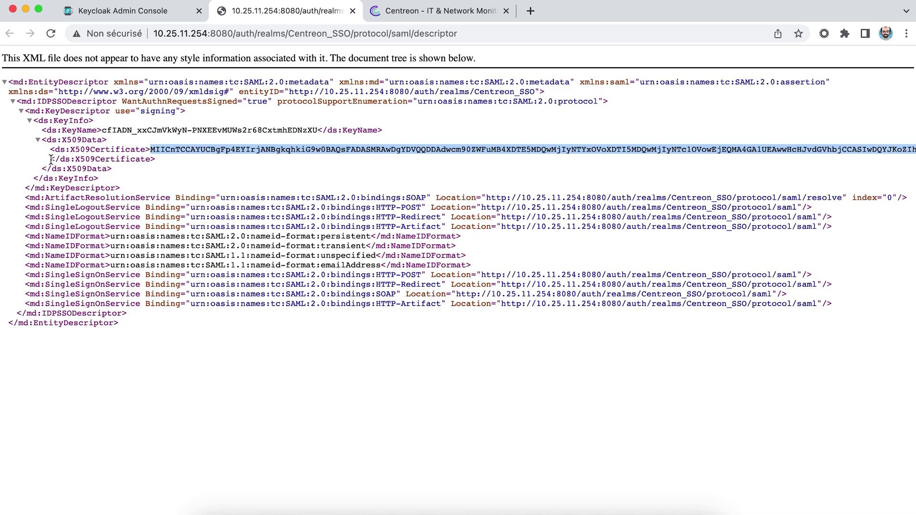
{"action": "key", "text": "super+c"}
{"action": "left_click", "coordinate": [430, 12]}
{"action": "left_click", "coordinate": [221, 226]}
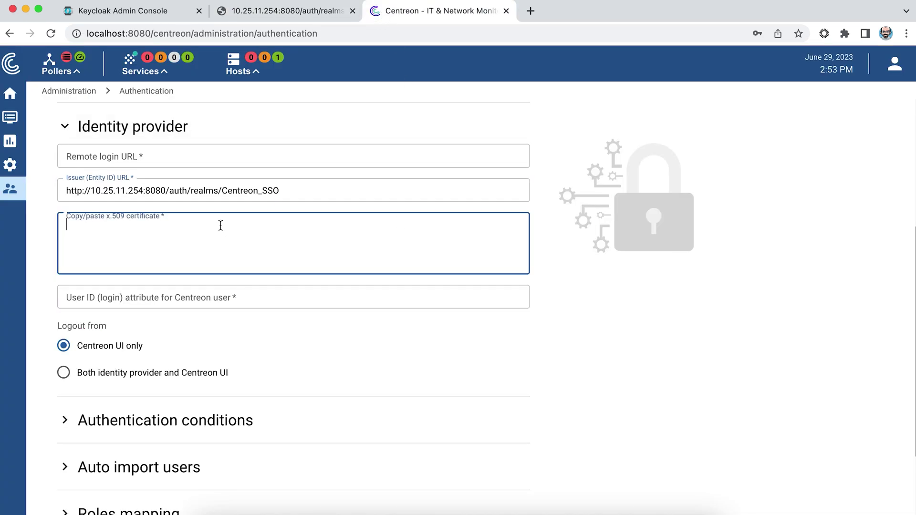
{"action": "key", "text": "super+v"}
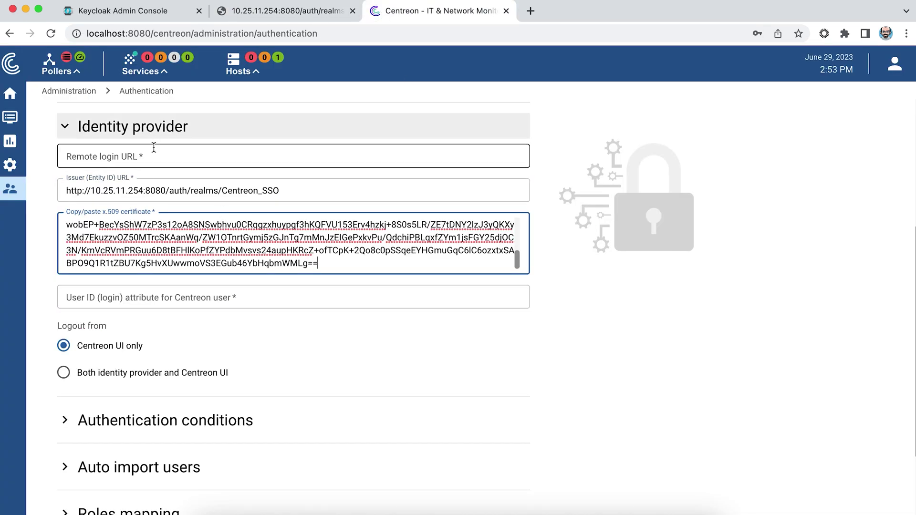
{"action": "left_click", "coordinate": [153, 149]}
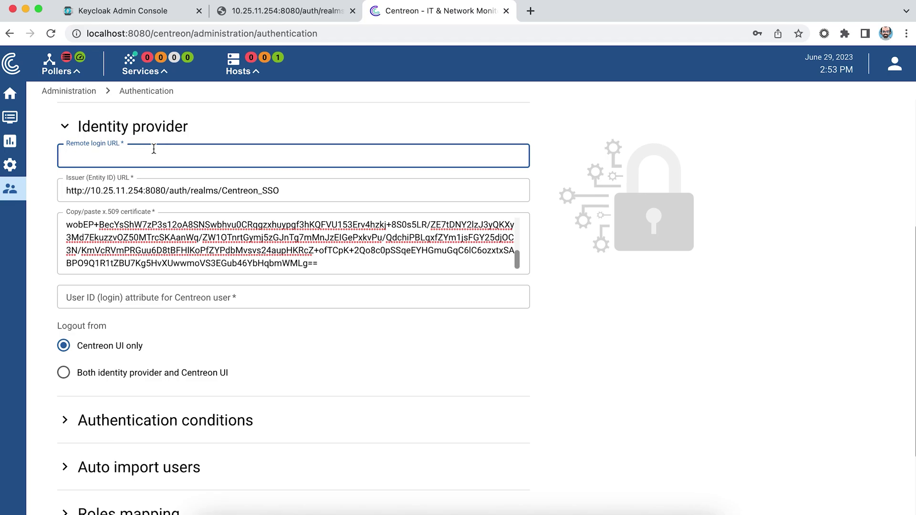
{"action": "left_click", "coordinate": [270, 14]}
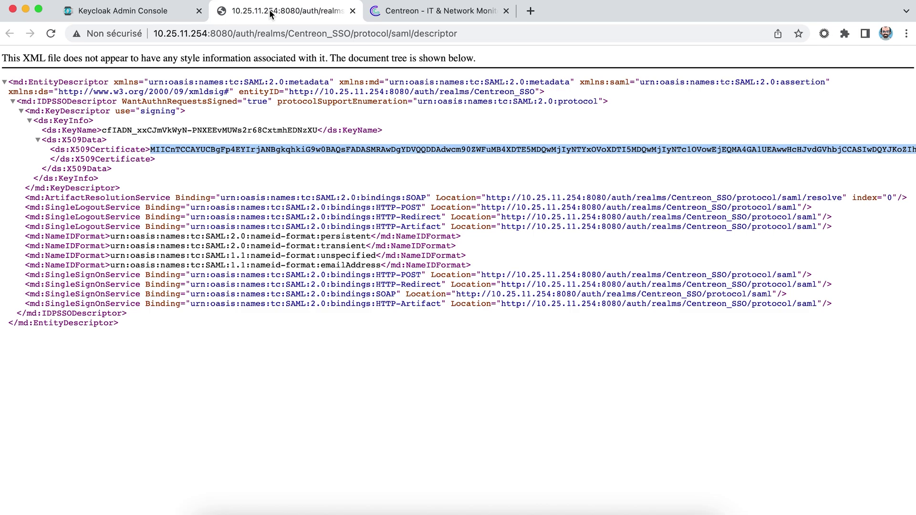
{"action": "left_click", "coordinate": [162, 10]}
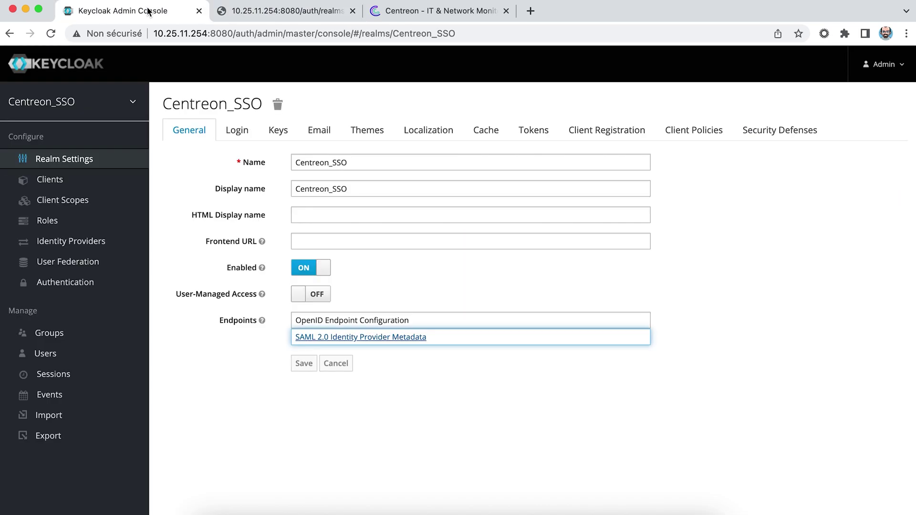
{"action": "left_click", "coordinate": [54, 186]}
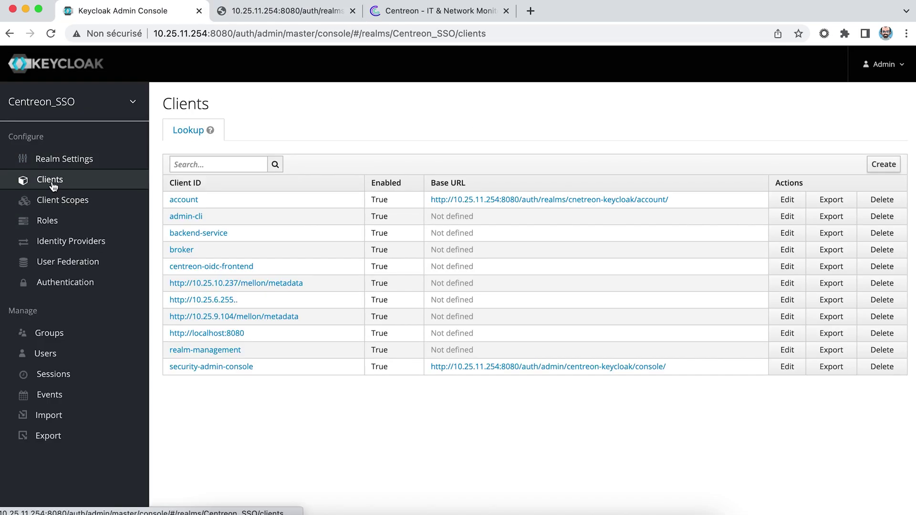
{"action": "left_click", "coordinate": [211, 337]}
{"action": "scroll", "coordinate": [468, 419], "scroll_direction": "down", "scroll_amount": 10}
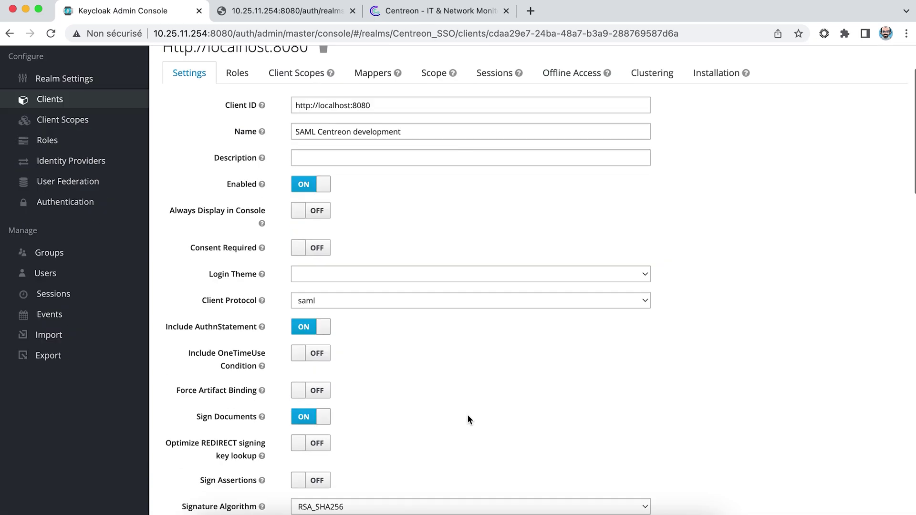
{"action": "scroll", "coordinate": [468, 416], "scroll_direction": "down", "scroll_amount": 5}
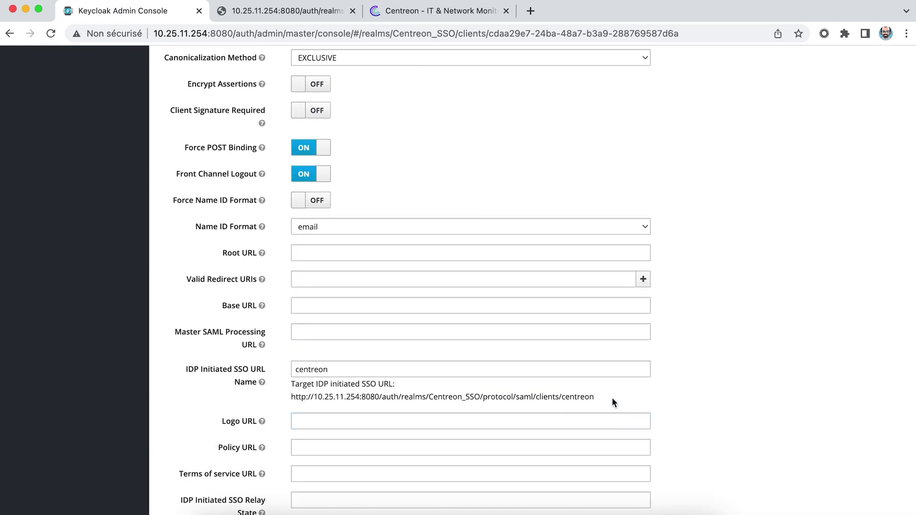
{"action": "left_click_drag", "start_coordinate": [612, 397], "coordinate": [314, 397]}
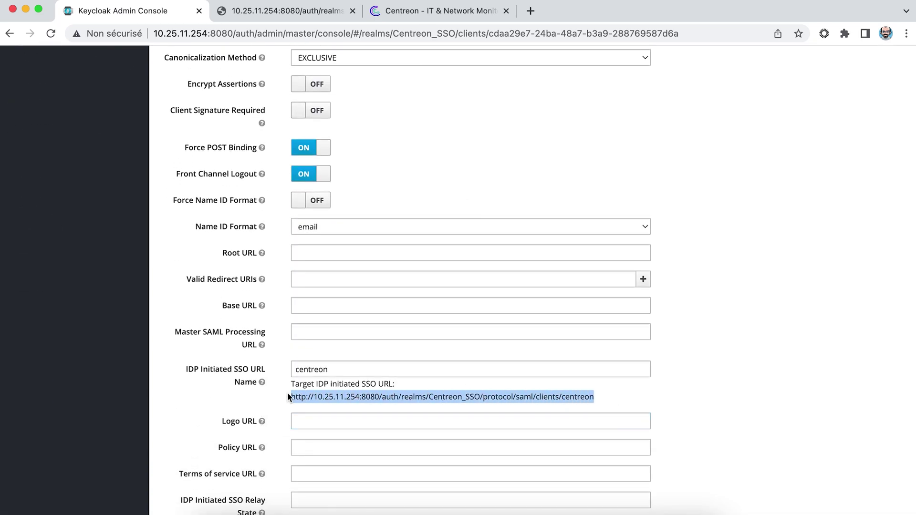
Paste the client's SSO URL as Remote login URL and set the User ID attribute to email.
{"action": "left_click", "coordinate": [413, 13]}
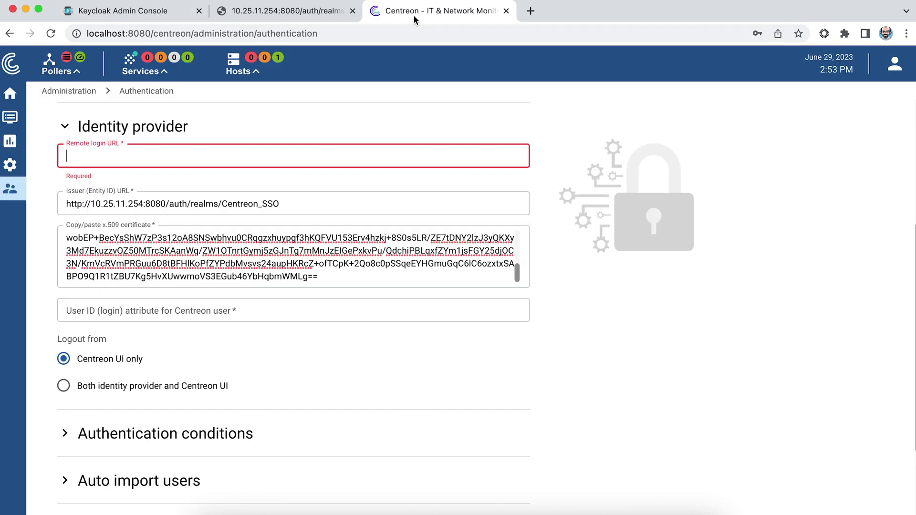
{"action": "key", "text": "super+v"}
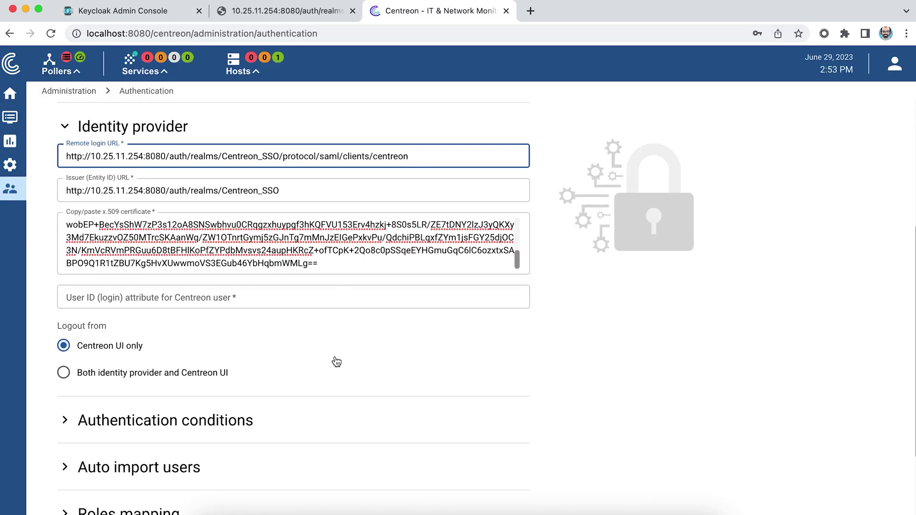
{"action": "left_click", "coordinate": [206, 298]}
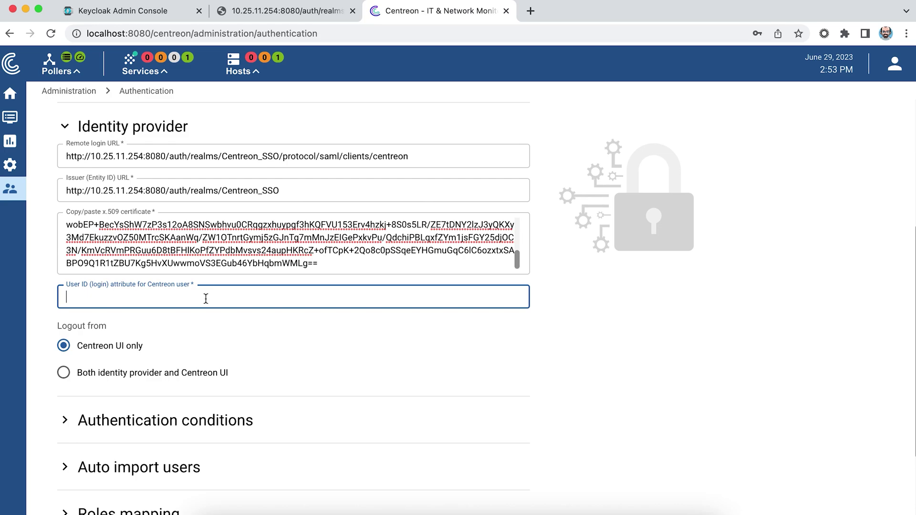
{"action": "type", "text": "email"}
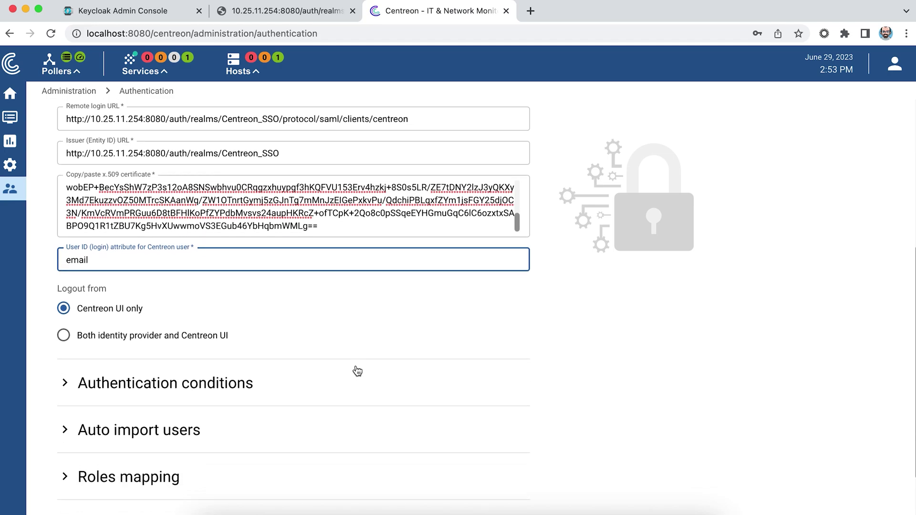
{"action": "scroll", "coordinate": [357, 372], "scroll_direction": "down", "scroll_amount": 2}
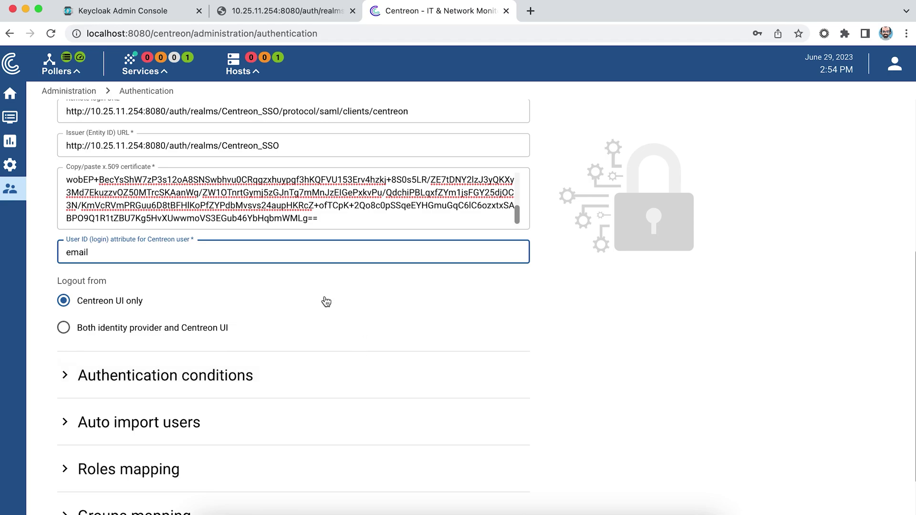
Enable auto import of users with contact_template as the contact template.
{"action": "scroll", "coordinate": [327, 301], "scroll_direction": "down", "scroll_amount": 2}
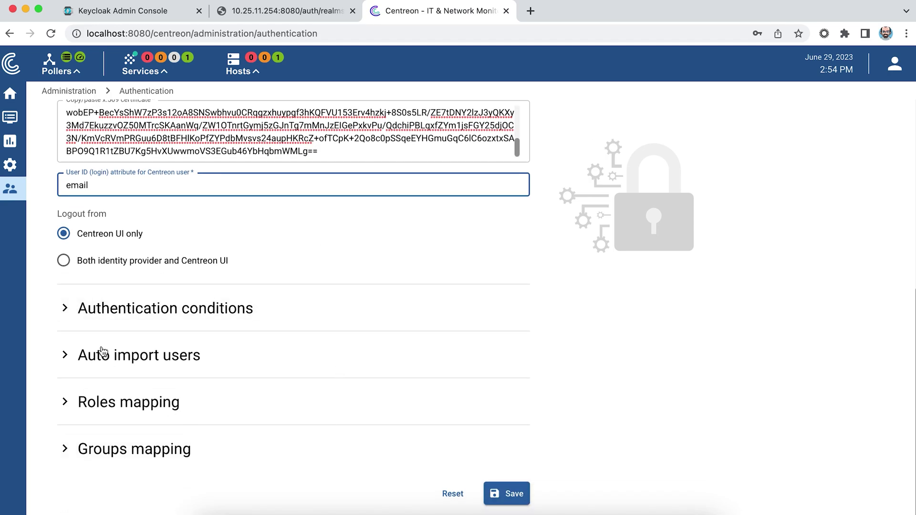
{"action": "left_click", "coordinate": [68, 355]}
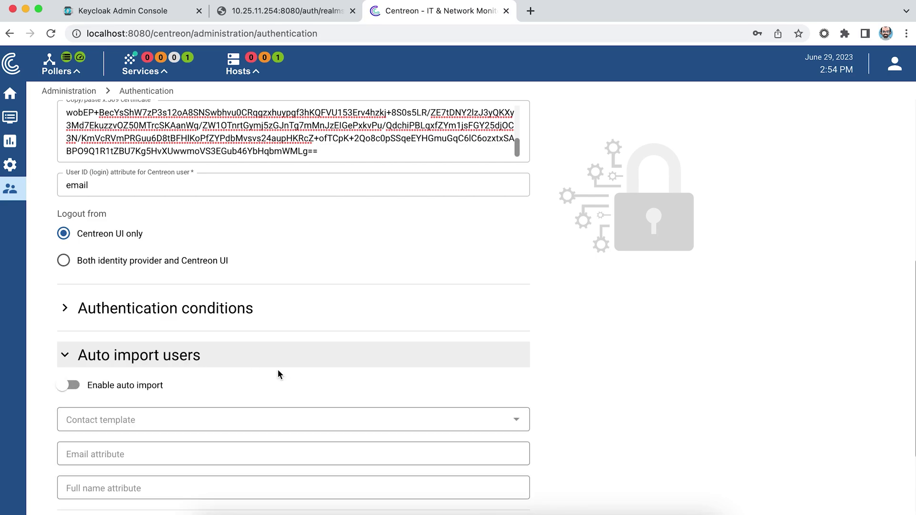
{"action": "scroll", "coordinate": [292, 377], "scroll_direction": "down", "scroll_amount": 3}
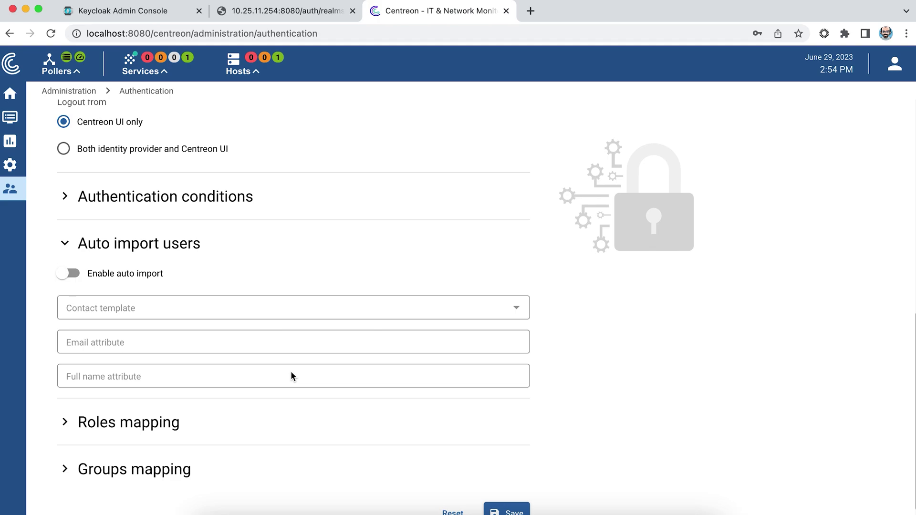
{"action": "left_click", "coordinate": [64, 275]}
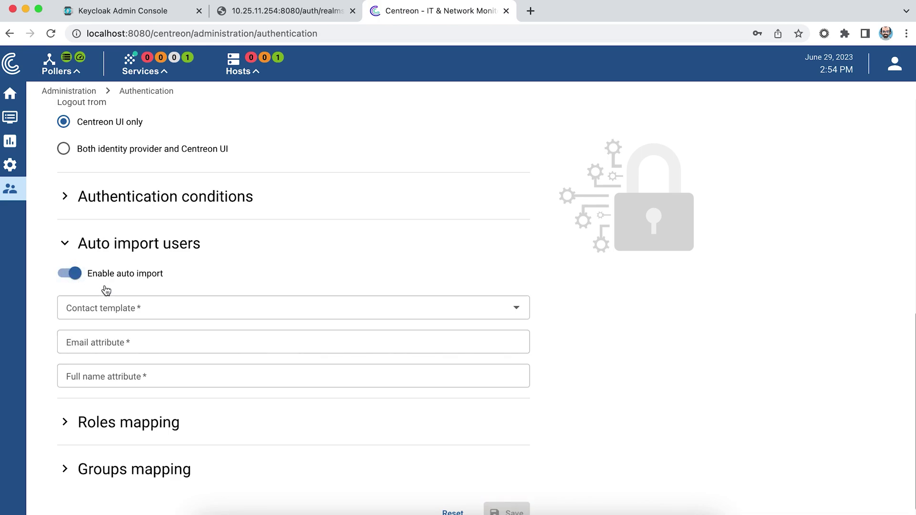
{"action": "left_click", "coordinate": [156, 307]}
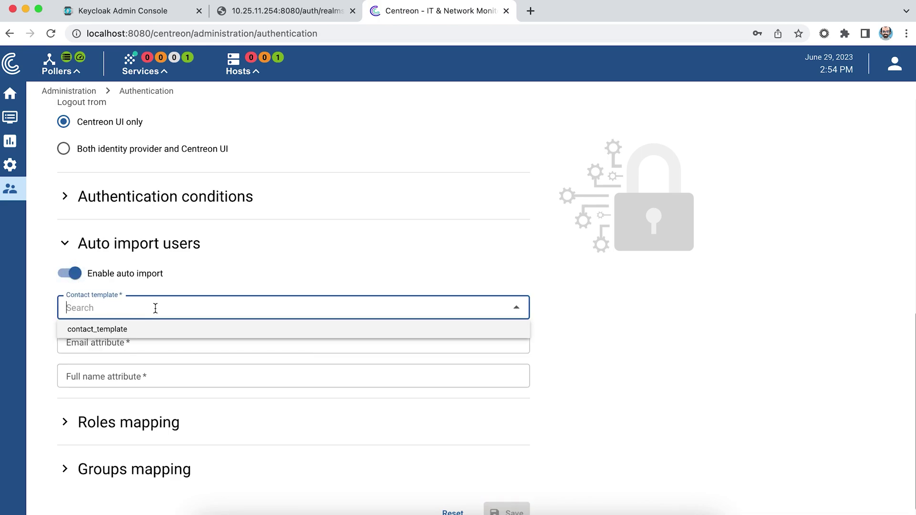
{"action": "left_click", "coordinate": [143, 329]}
Set Email attribute 'email' and Full name attribute 'given_name', then save the SAML configuration.
{"action": "left_click", "coordinate": [172, 347]}
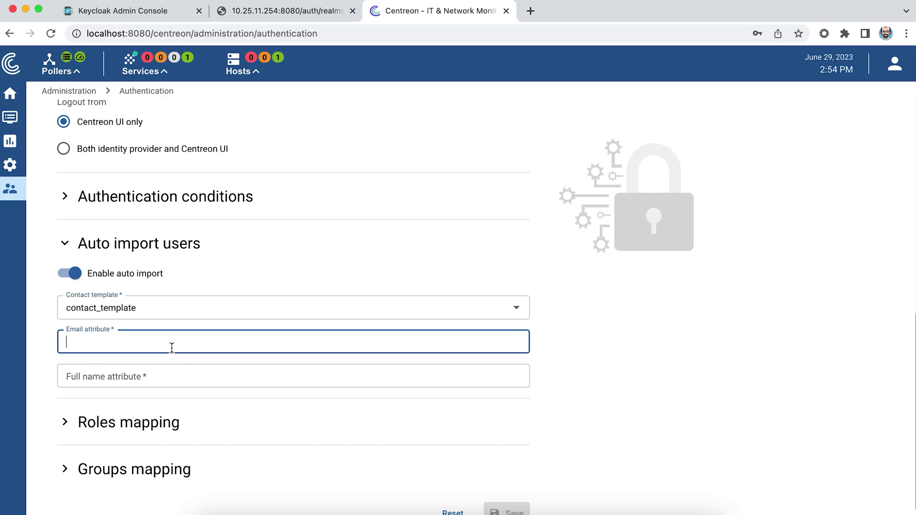
{"action": "type", "text": "email"}
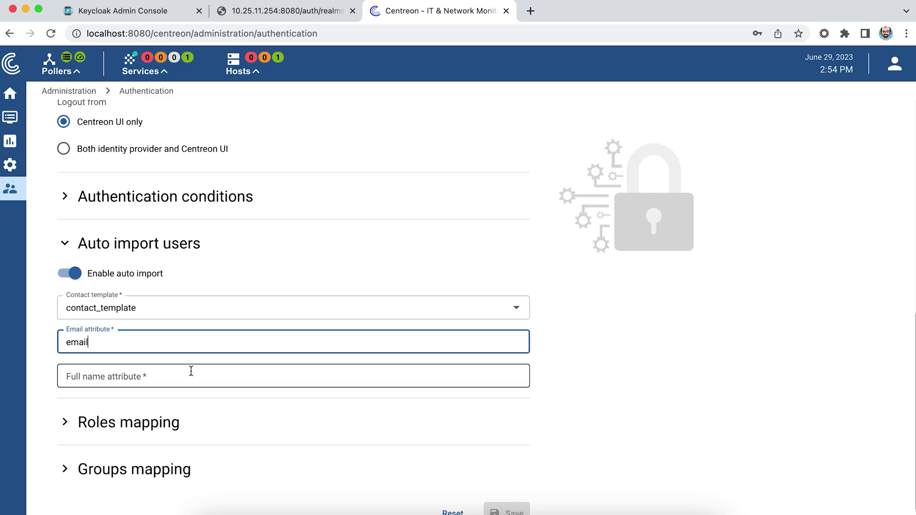
{"action": "left_click", "coordinate": [159, 377]}
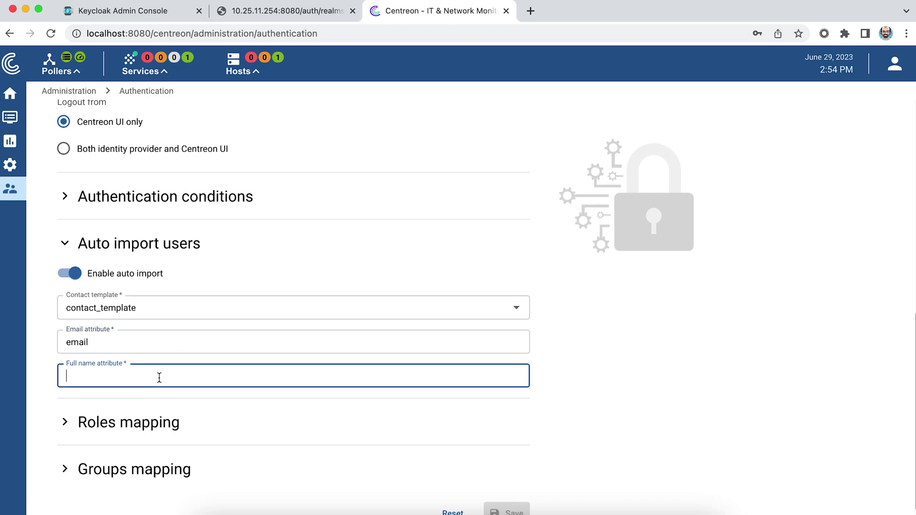
{"action": "type", "text": "given"}
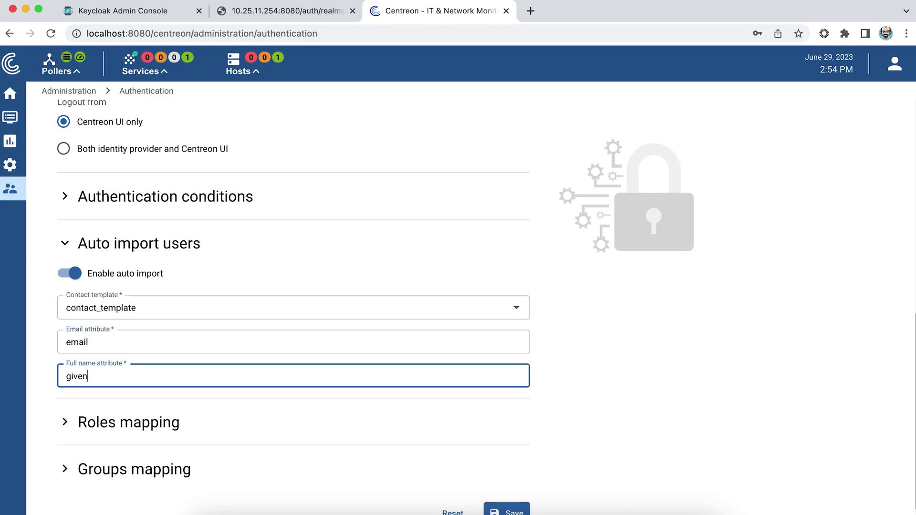
{"action": "type", "text": "_name"}
{"action": "left_click", "coordinate": [506, 512]}
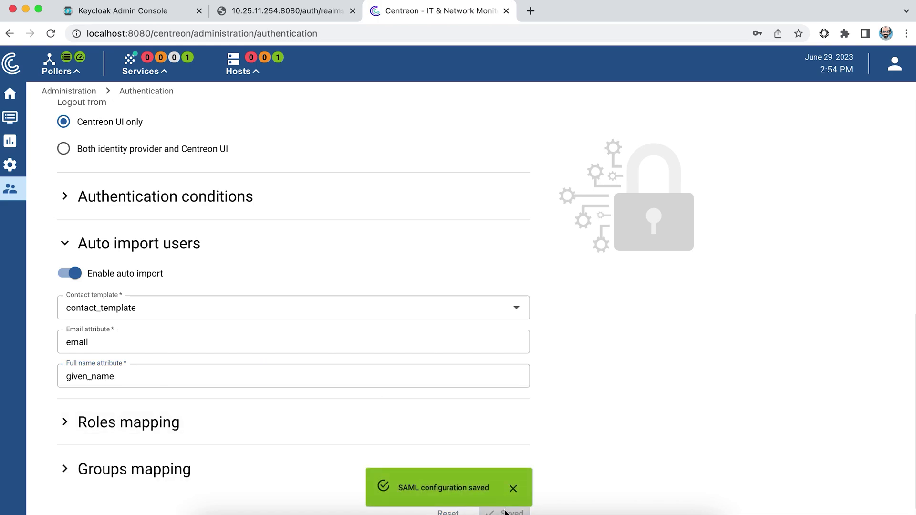
Log out of the admin session and choose 'Se connecter avec SAML'.
{"action": "left_click", "coordinate": [890, 69]}
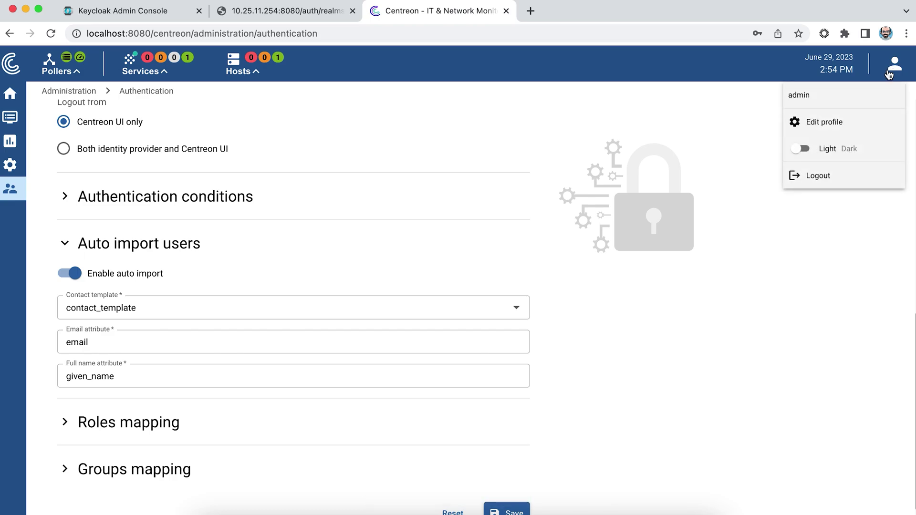
{"action": "left_click", "coordinate": [841, 180]}
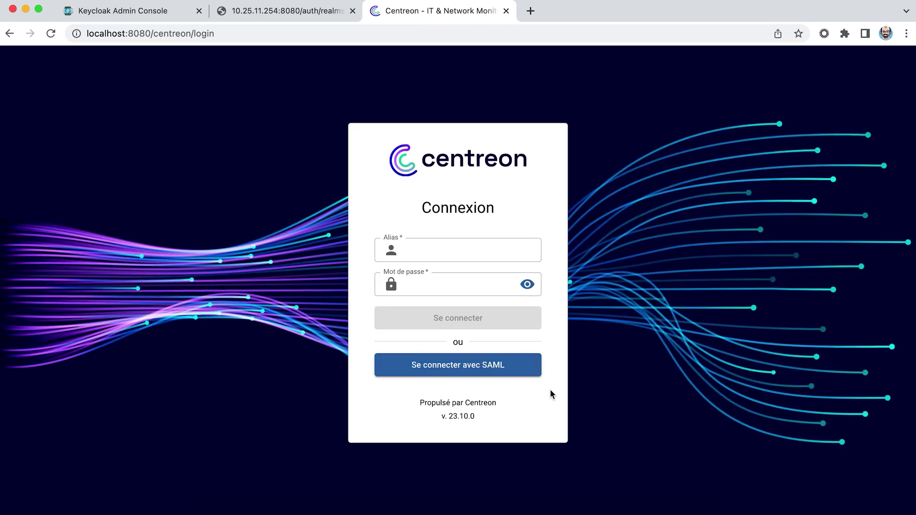
{"action": "left_click", "coordinate": [447, 367]}
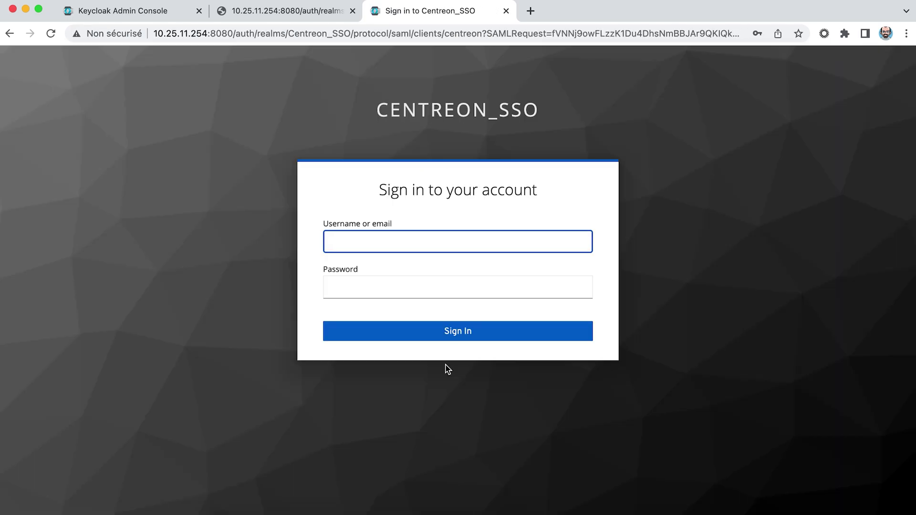
Sign in on the Keycloak page with the test user's username and password.
{"action": "left_click", "coordinate": [354, 245]}
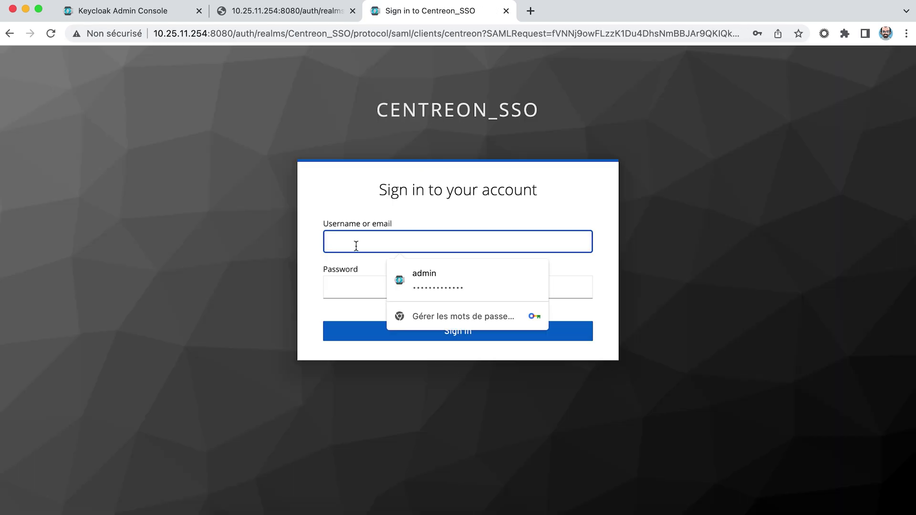
{"action": "type", "text": "jdoe"}
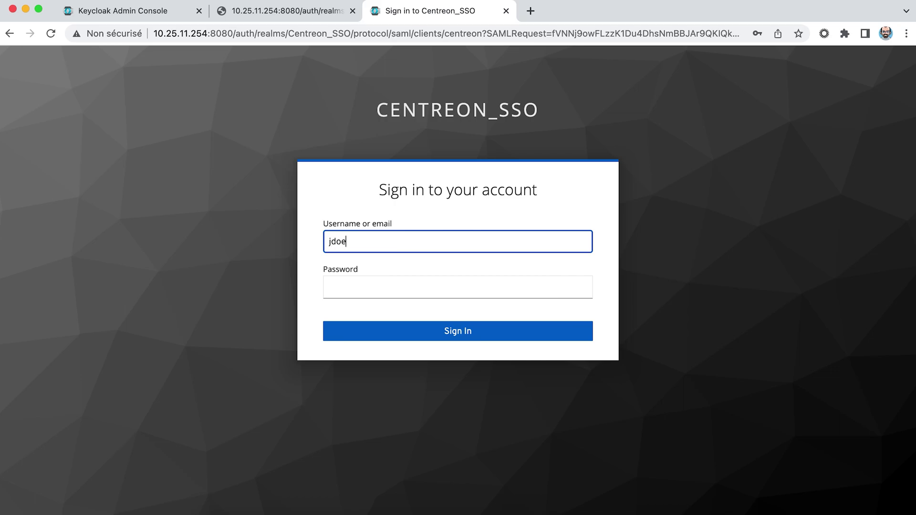
{"action": "key", "text": "Tab"}
{"action": "type", "text": "••••••••"}
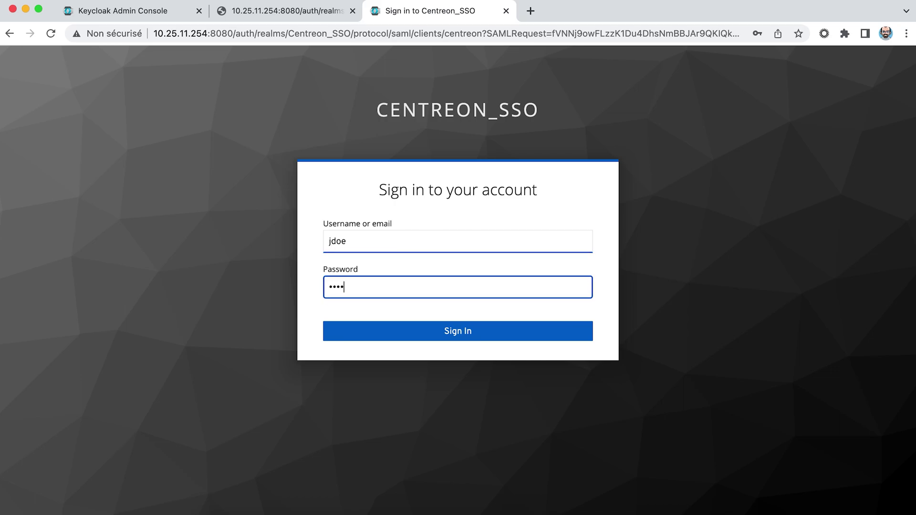
{"action": "type", "text": "•••••"}
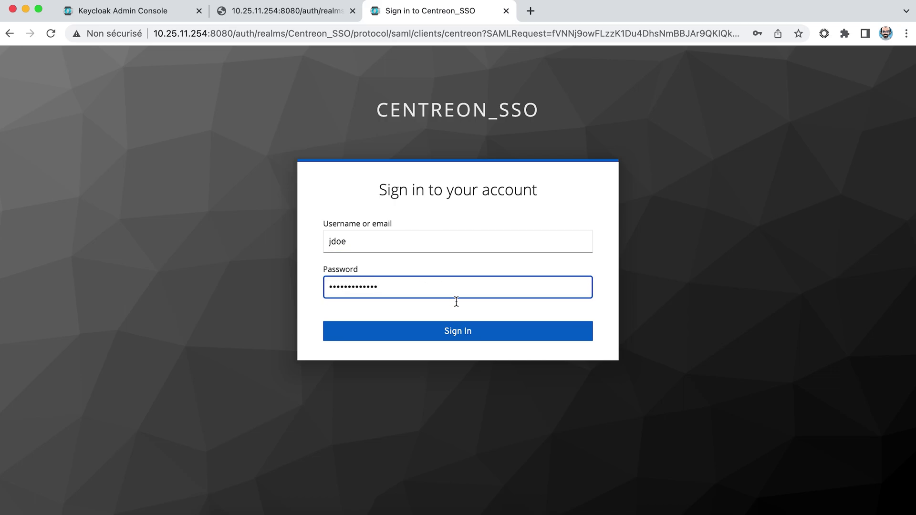
{"action": "left_click", "coordinate": [449, 334]}
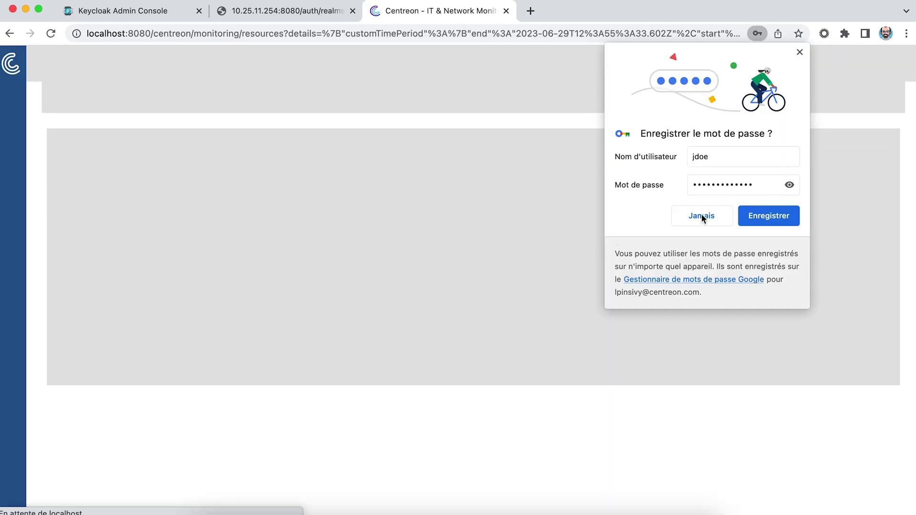
Decline saving the password, note the 'Lost in space?' denial, and log out.
{"action": "left_click", "coordinate": [701, 216]}
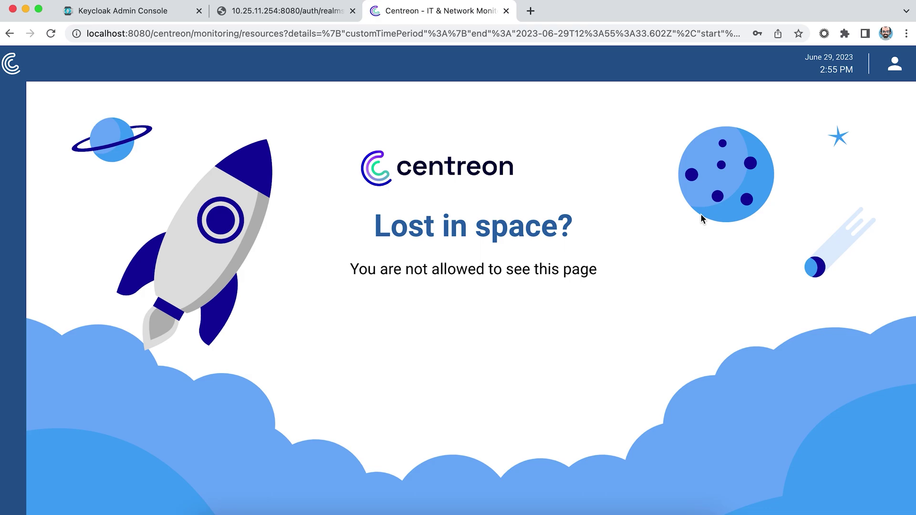
{"action": "left_click", "coordinate": [895, 64]}
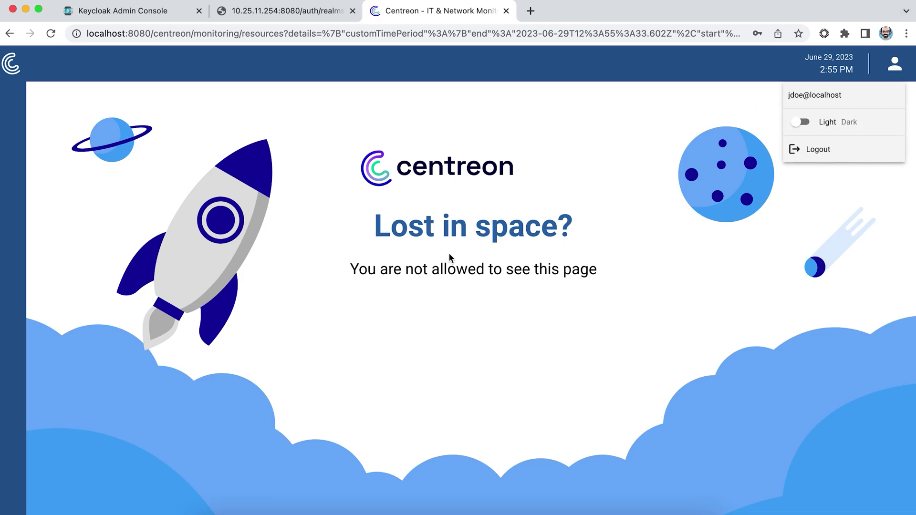
{"action": "left_click", "coordinate": [798, 152]}
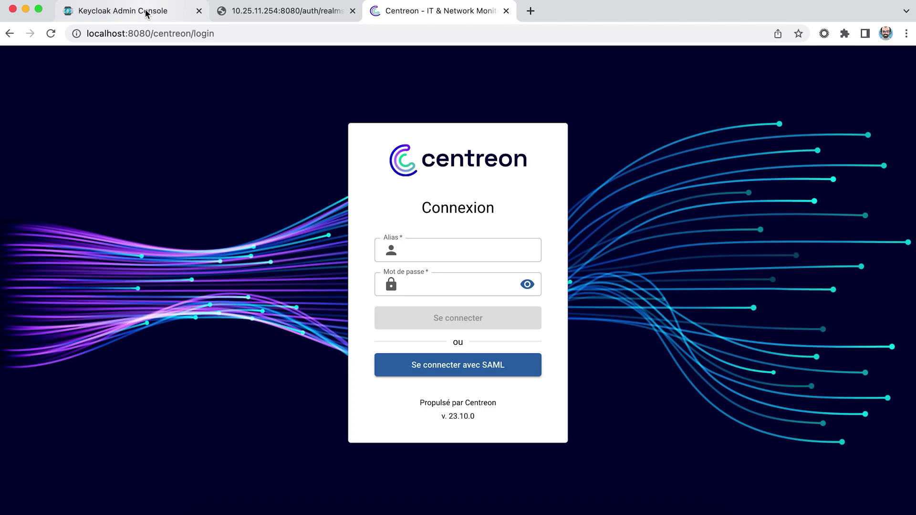
Open the test user's Role Mappings in Keycloak, showing centreon-access and centreon-editor.
{"action": "left_click", "coordinate": [147, 13]}
{"action": "scroll", "coordinate": [110, 198], "scroll_direction": "up", "scroll_amount": 10}
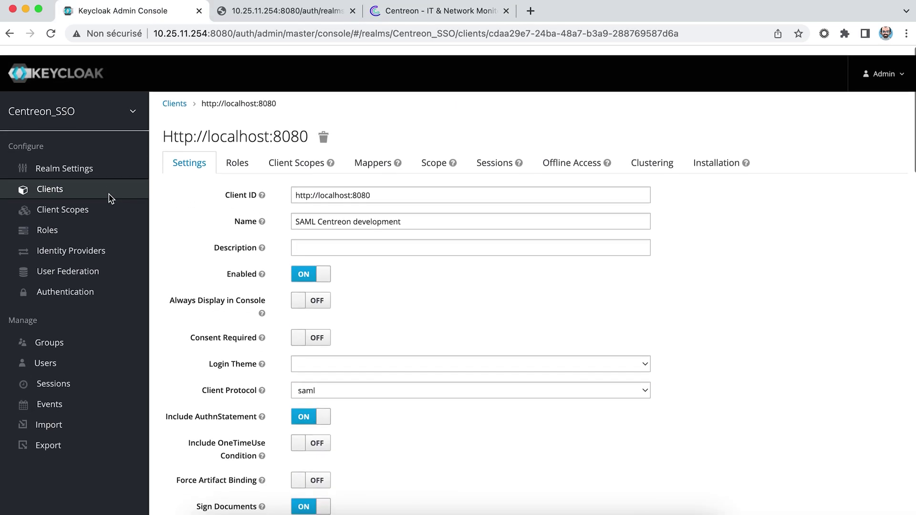
{"action": "scroll", "coordinate": [110, 198], "scroll_direction": "down", "scroll_amount": 1}
{"action": "left_click", "coordinate": [45, 354]}
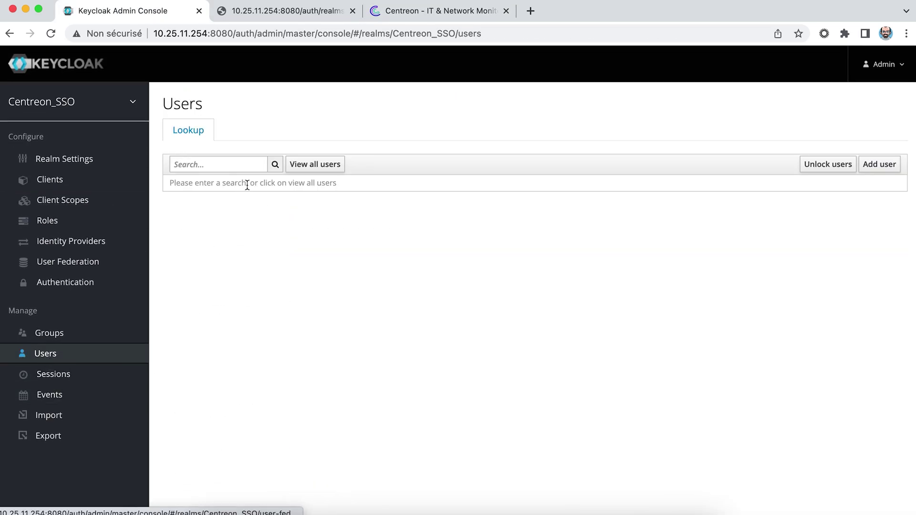
{"action": "left_click", "coordinate": [301, 164]}
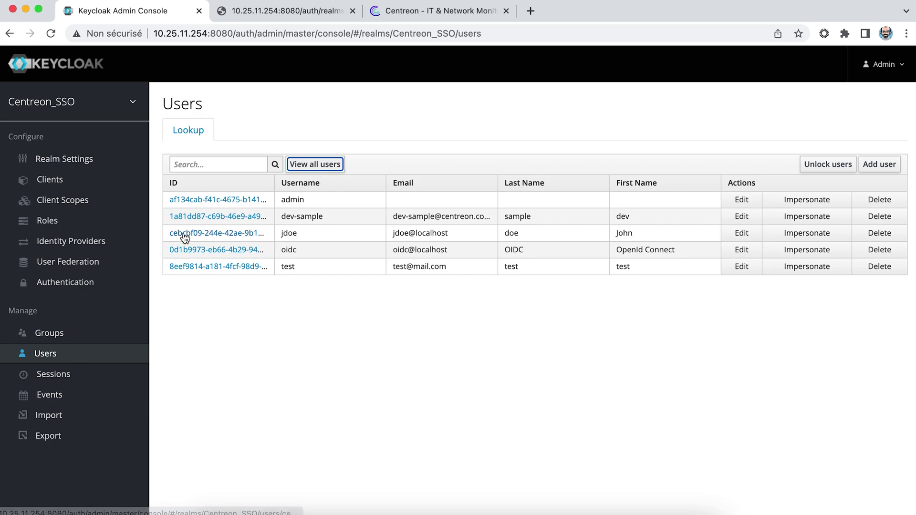
{"action": "left_click", "coordinate": [185, 235]}
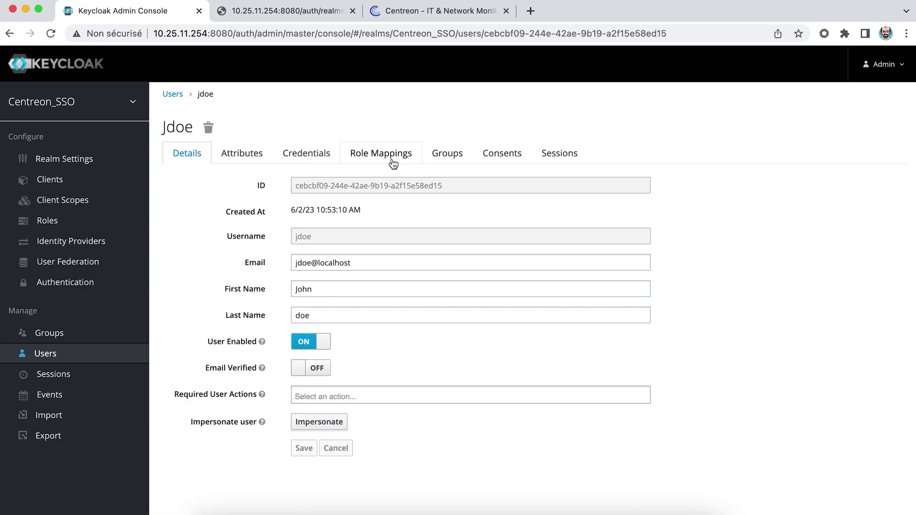
{"action": "left_click", "coordinate": [392, 162]}
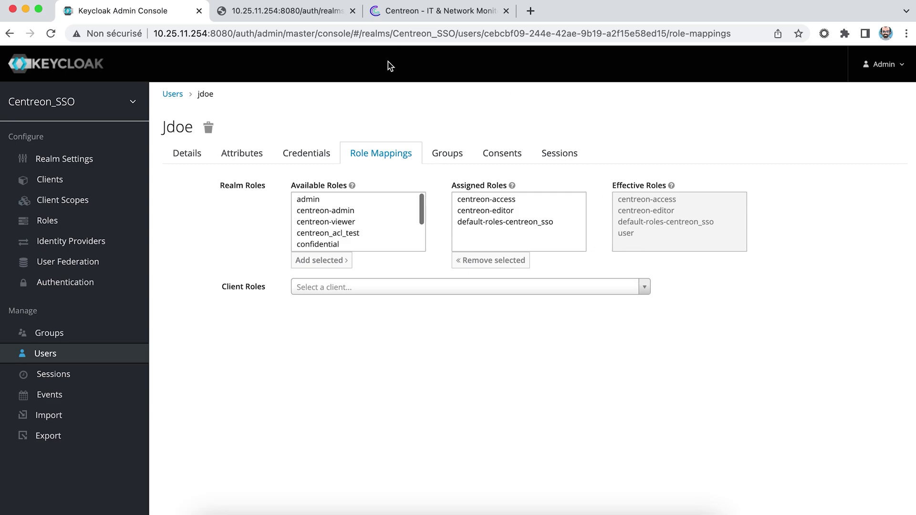
Log back in to Centreon with the local admin alias and its password.
{"action": "left_click", "coordinate": [417, 11]}
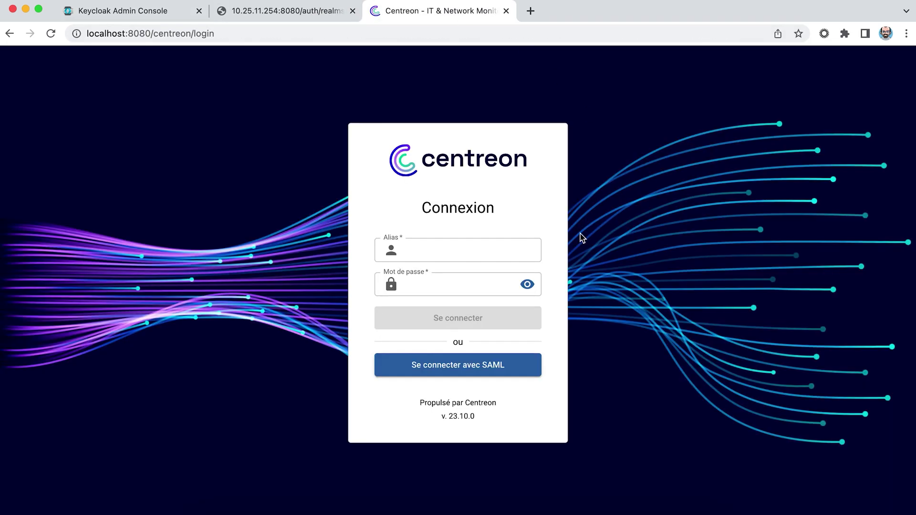
{"action": "left_click", "coordinate": [470, 239]}
{"action": "type", "text": "admin"}
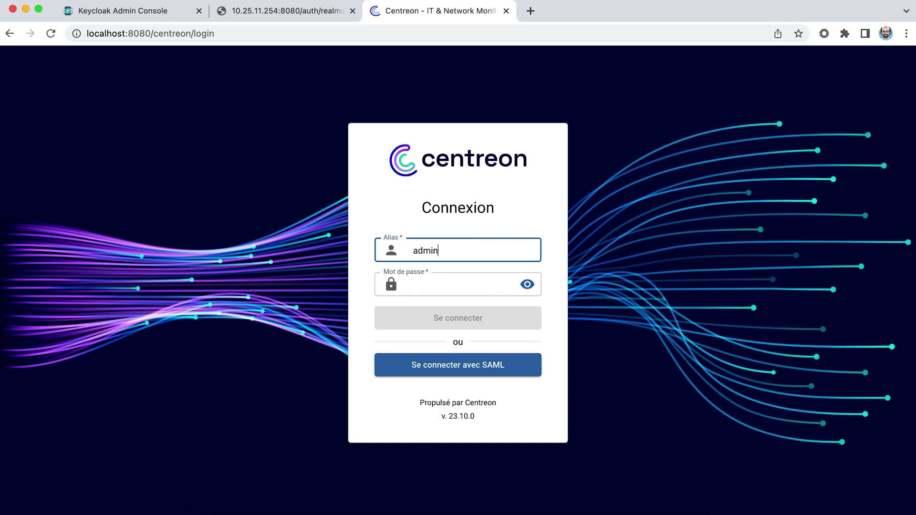
{"action": "key", "text": "Tab"}
{"action": "type", "text": "centreon!"}
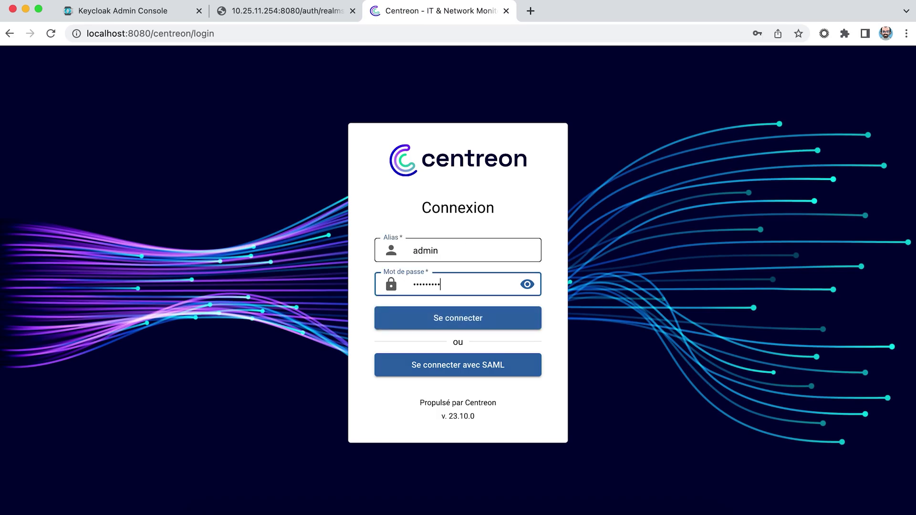
{"action": "type", "text": "2021"}
{"action": "left_click", "coordinate": [449, 319]}
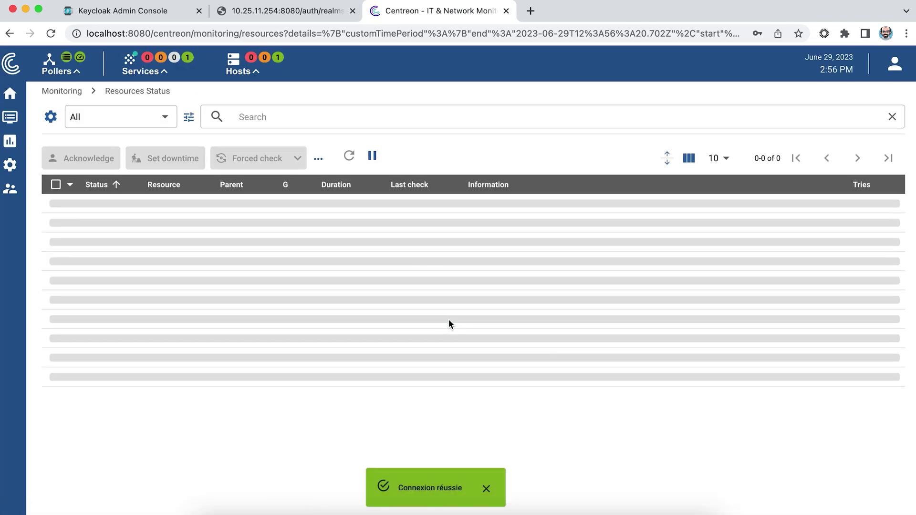
Create and save a new access group named Users with alias User.
{"action": "mouse_move", "coordinate": [6, 196]}
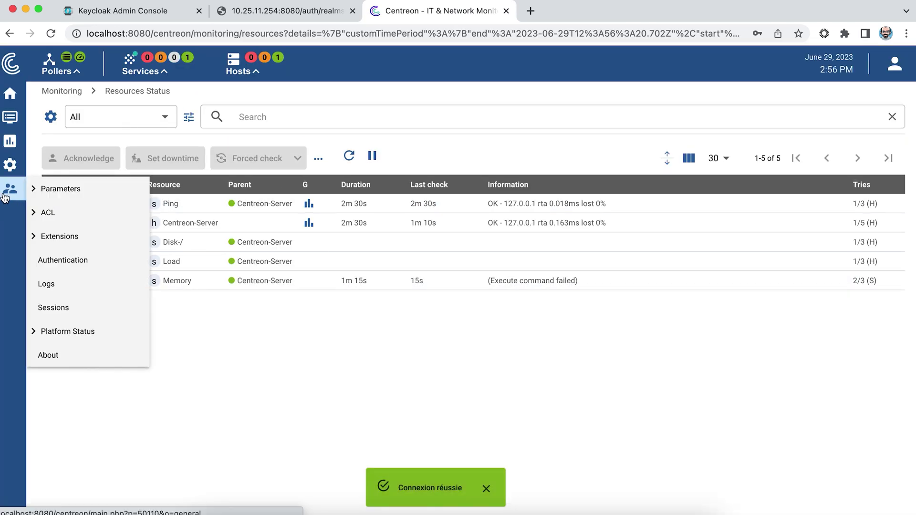
{"action": "mouse_move", "coordinate": [48, 213]}
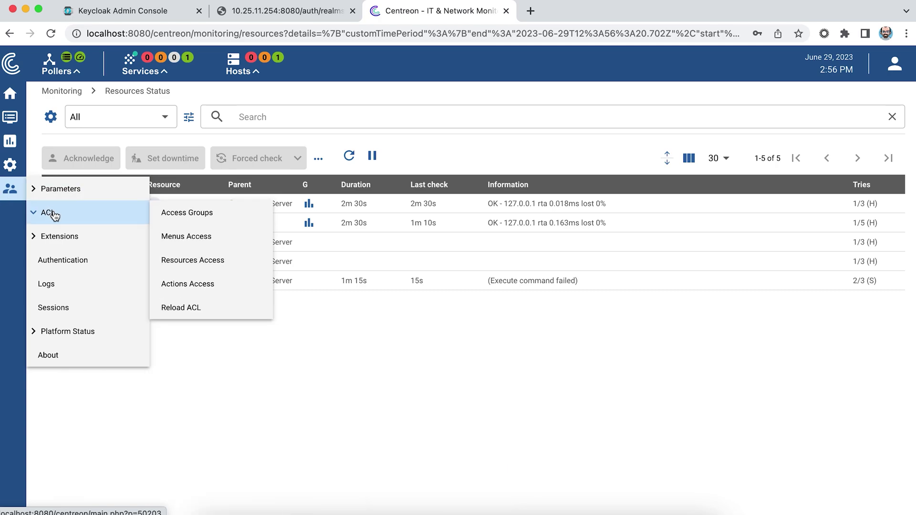
{"action": "left_click", "coordinate": [175, 223]}
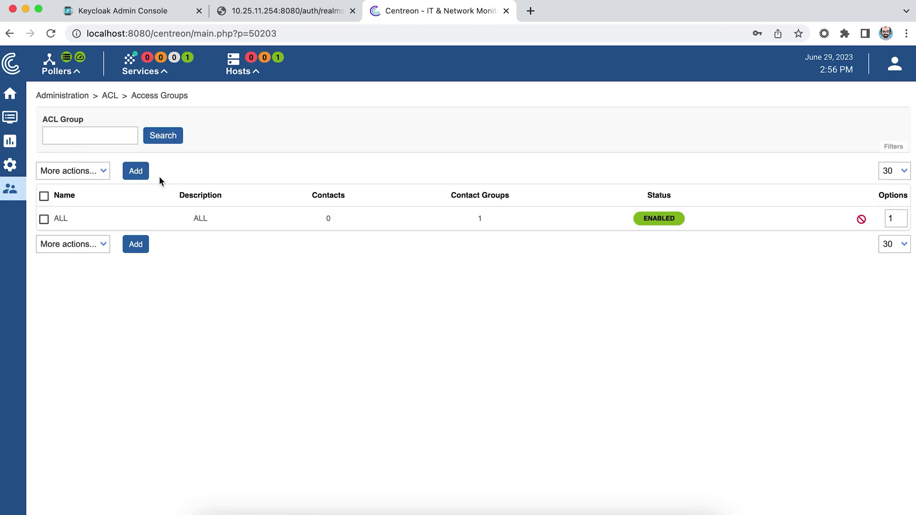
{"action": "left_click", "coordinate": [137, 173]}
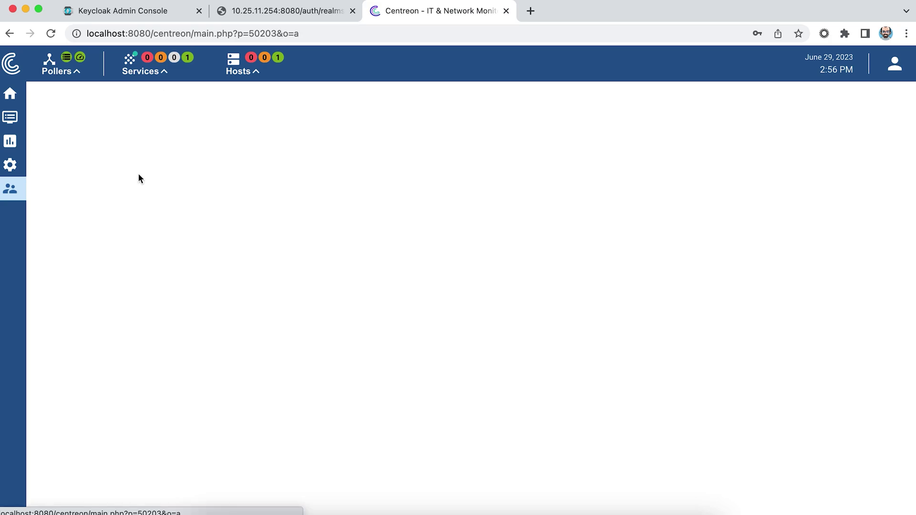
{"action": "left_click", "coordinate": [273, 188]}
{"action": "type", "text": "Users"}
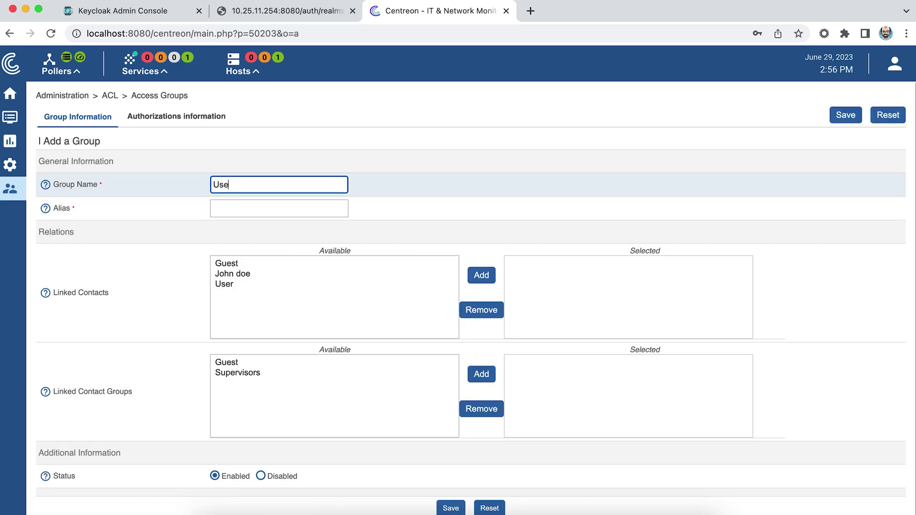
{"action": "key", "text": "Tab"}
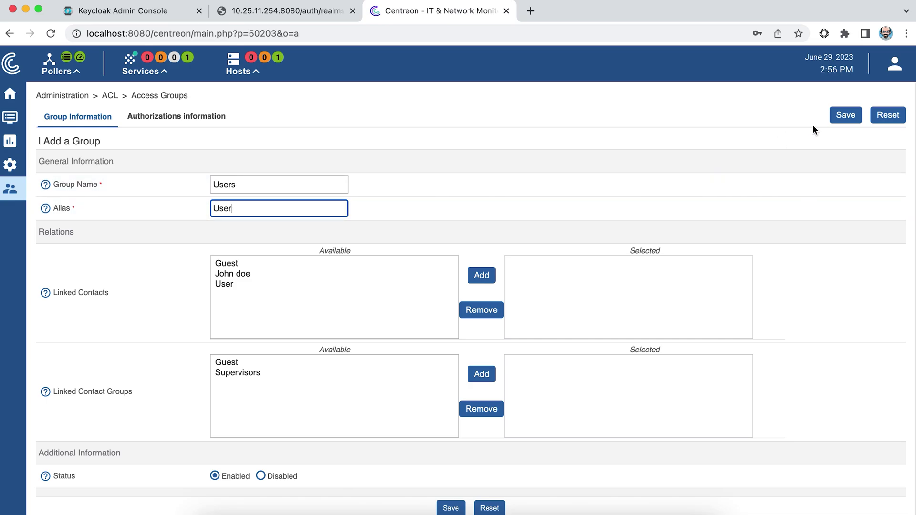
{"action": "left_click", "coordinate": [844, 115]}
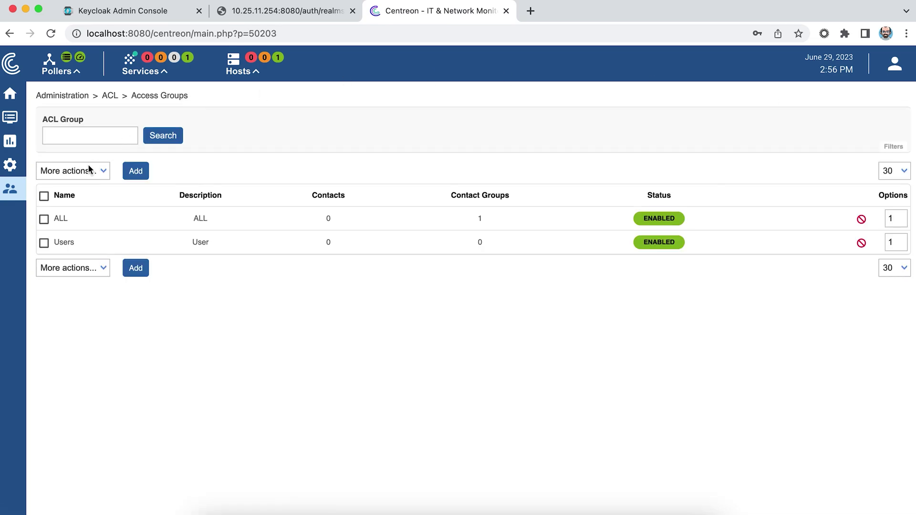
Create and save a second access group named Editors with alias Editors.
{"action": "left_click", "coordinate": [136, 174]}
{"action": "left_click", "coordinate": [239, 182]}
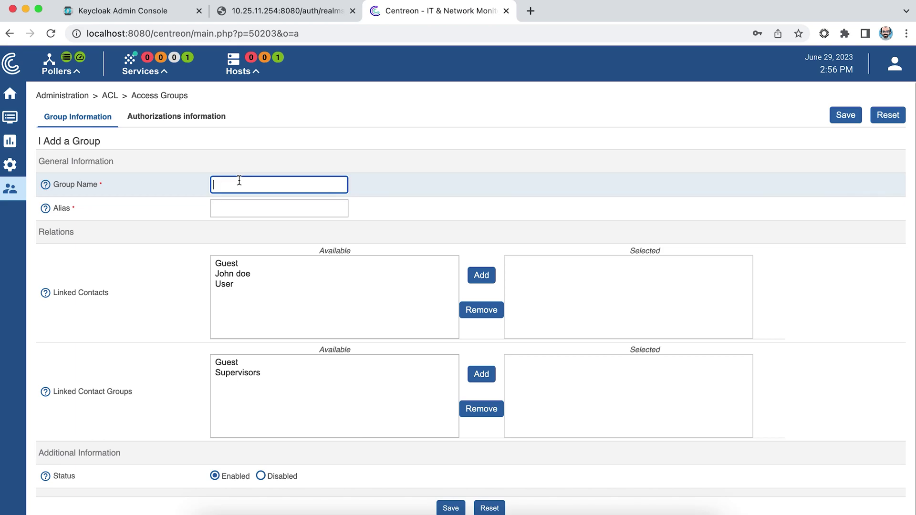
{"action": "type", "text": "Editors"}
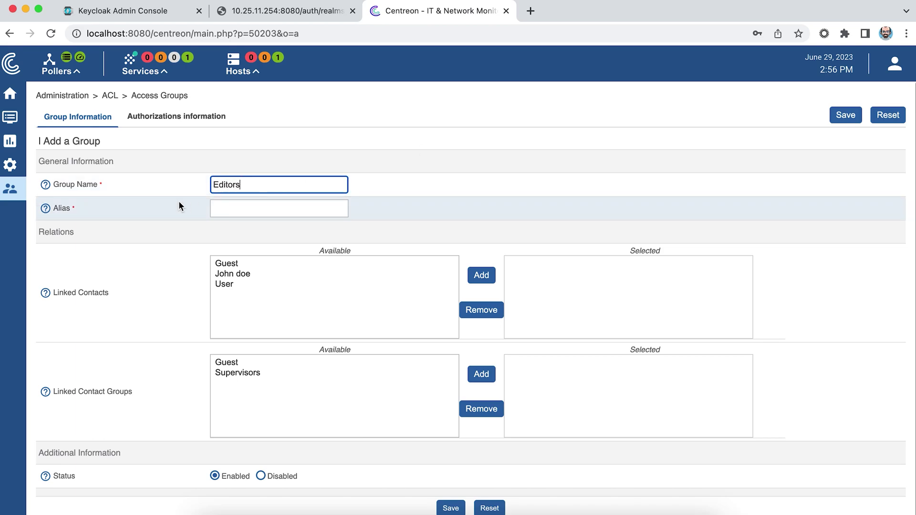
{"action": "left_click_drag", "start_coordinate": [246, 185], "coordinate": [173, 185]}
{"action": "key", "text": "super+c"}
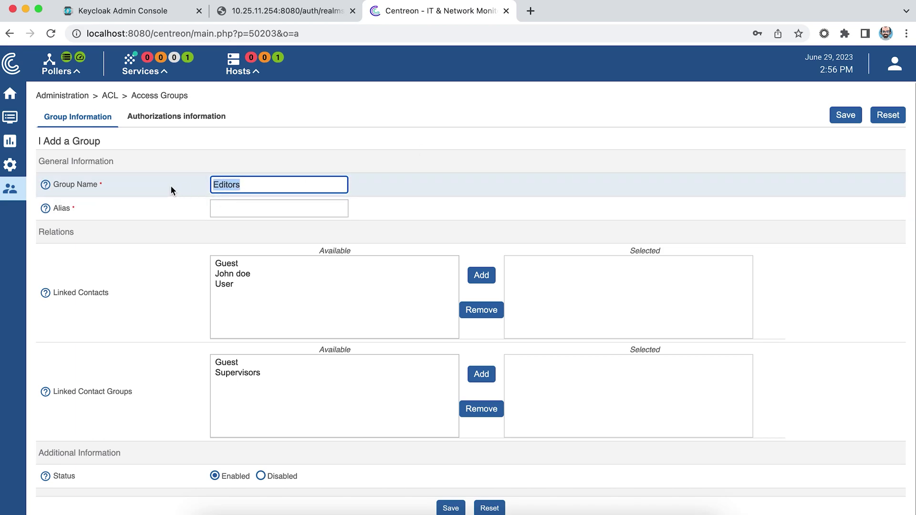
{"action": "left_click", "coordinate": [223, 211]}
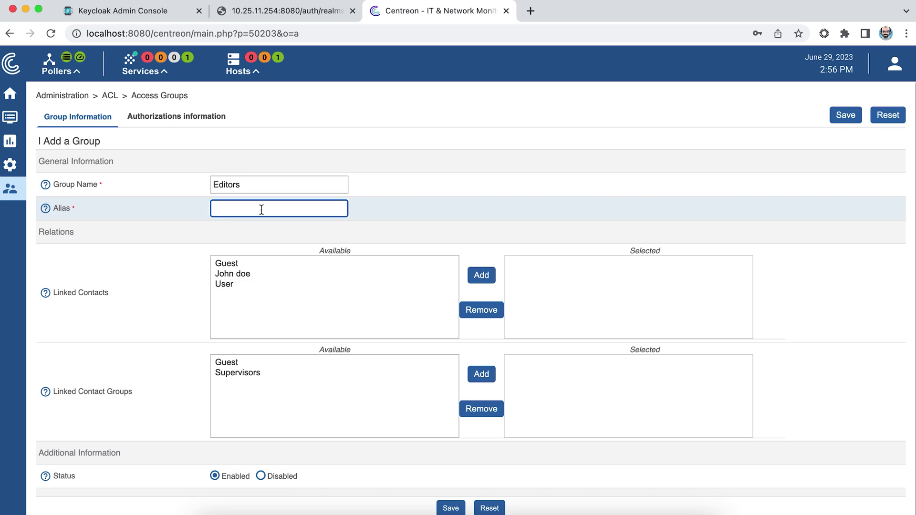
{"action": "key", "text": "super+v"}
{"action": "left_click", "coordinate": [844, 115]}
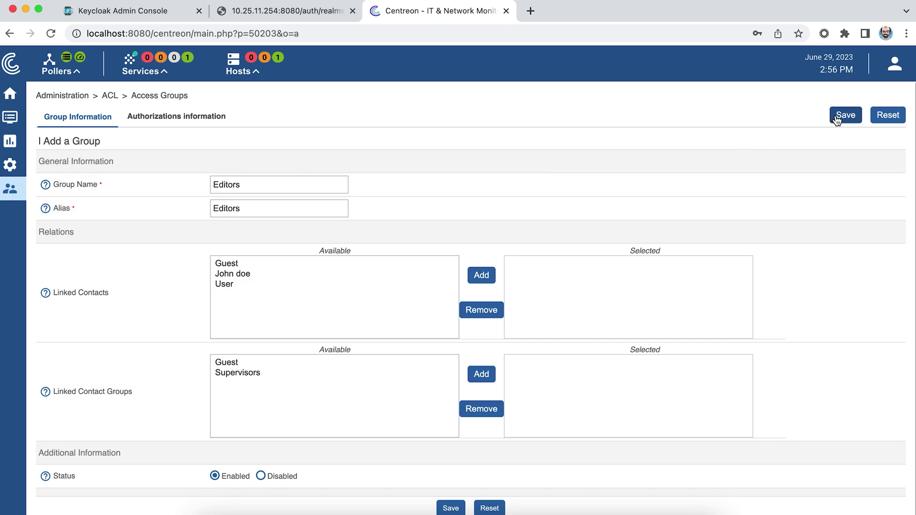
Add a Users menu access rule linked to the Users group granting Home, Monitoring and Reporting.
{"action": "mouse_move", "coordinate": [17, 190]}
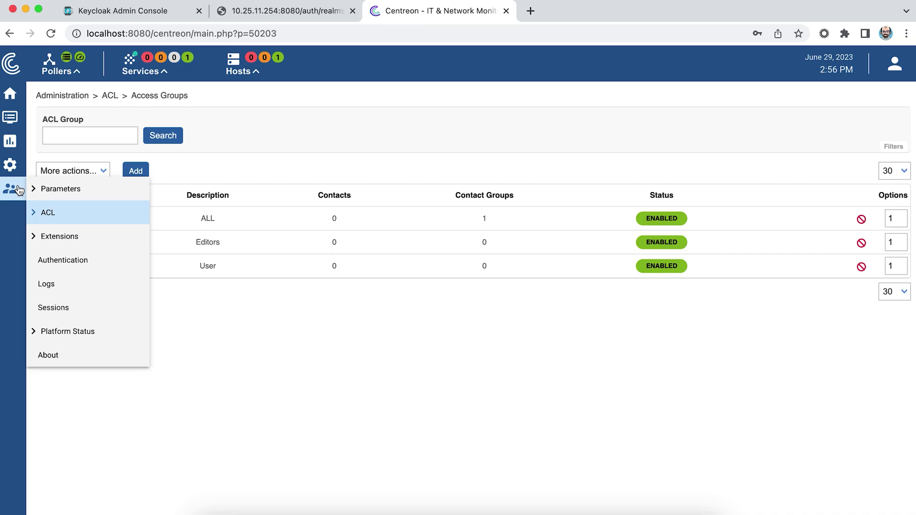
{"action": "mouse_move", "coordinate": [64, 210]}
{"action": "left_click", "coordinate": [177, 237]}
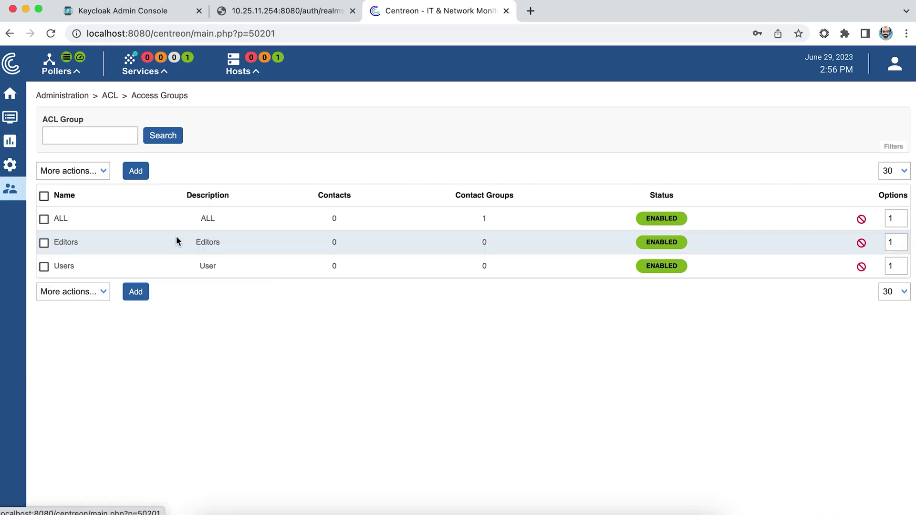
{"action": "left_click", "coordinate": [133, 172]}
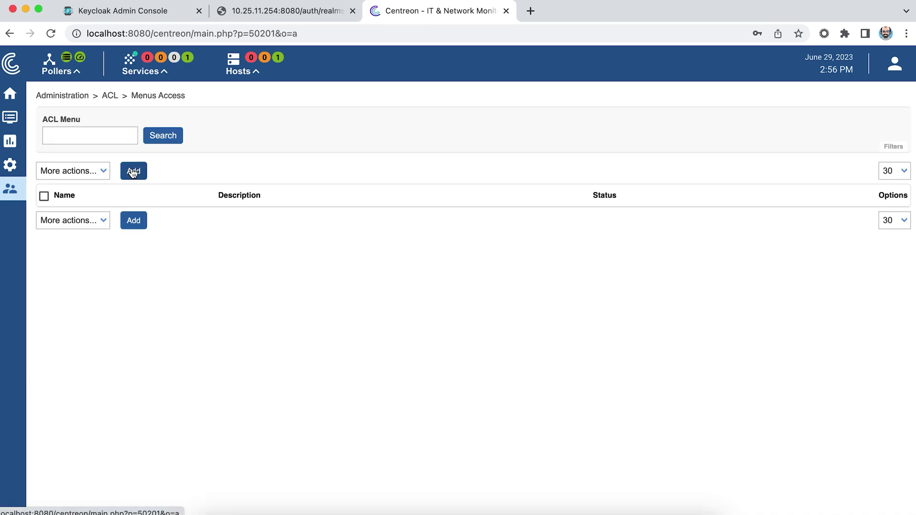
{"action": "left_click", "coordinate": [255, 174]}
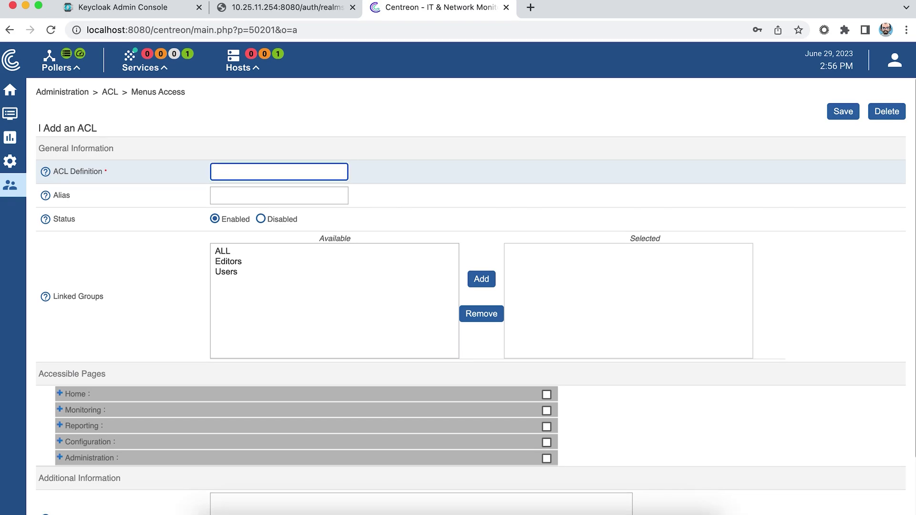
{"action": "type", "text": "Users"}
{"action": "key", "text": "Tab"}
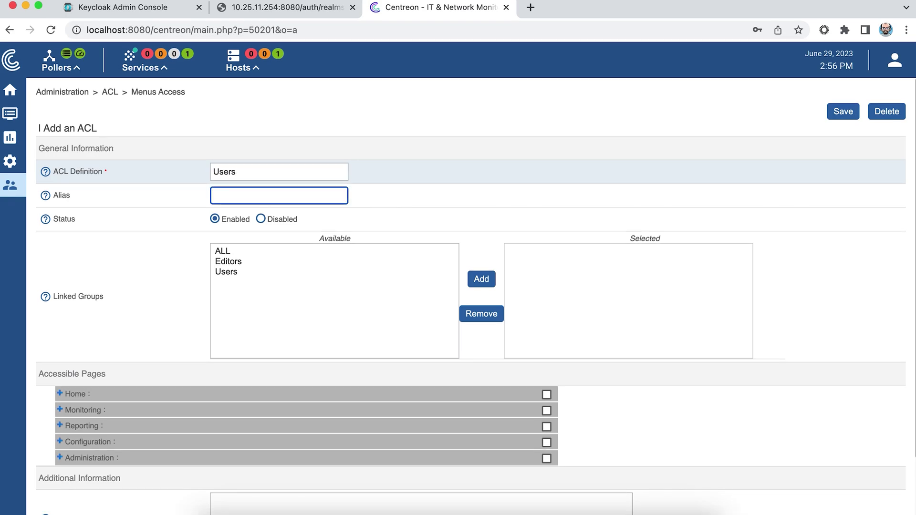
{"action": "type", "text": "Users"}
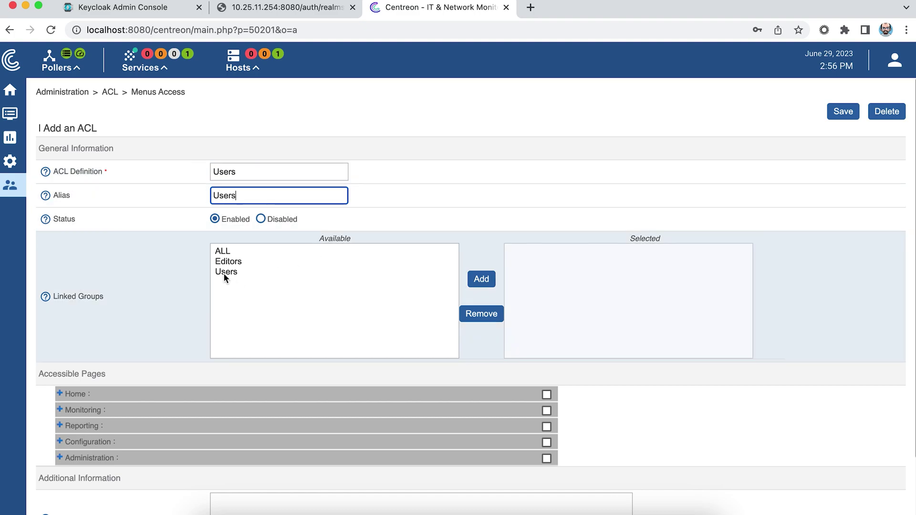
{"action": "double_click", "coordinate": [225, 272]}
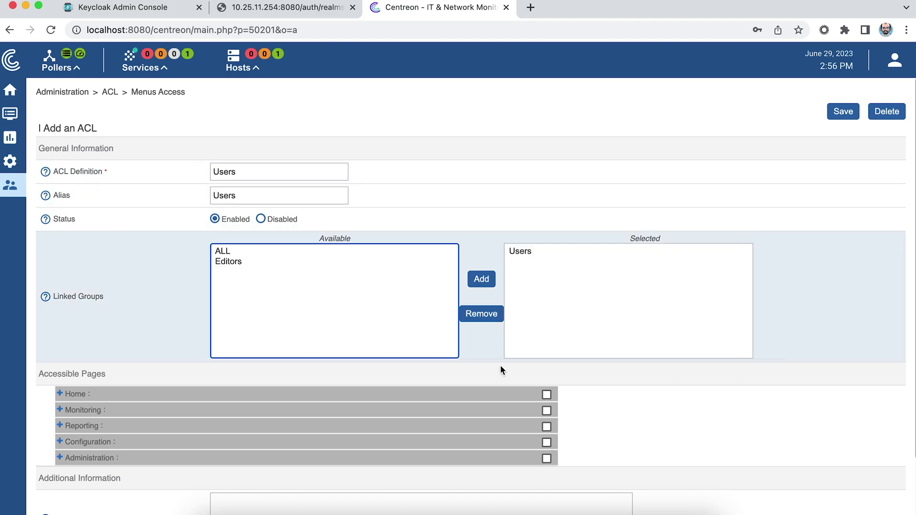
{"action": "left_click", "coordinate": [547, 396]}
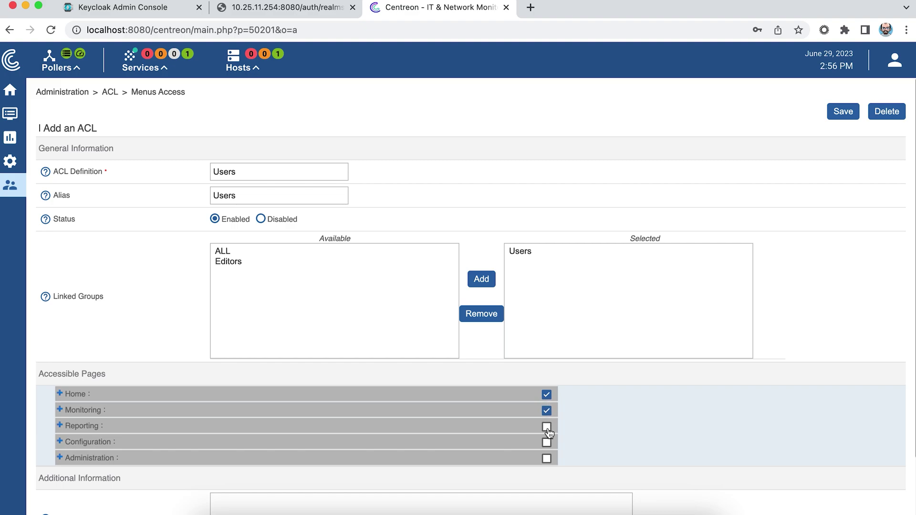
{"action": "left_click", "coordinate": [546, 426]}
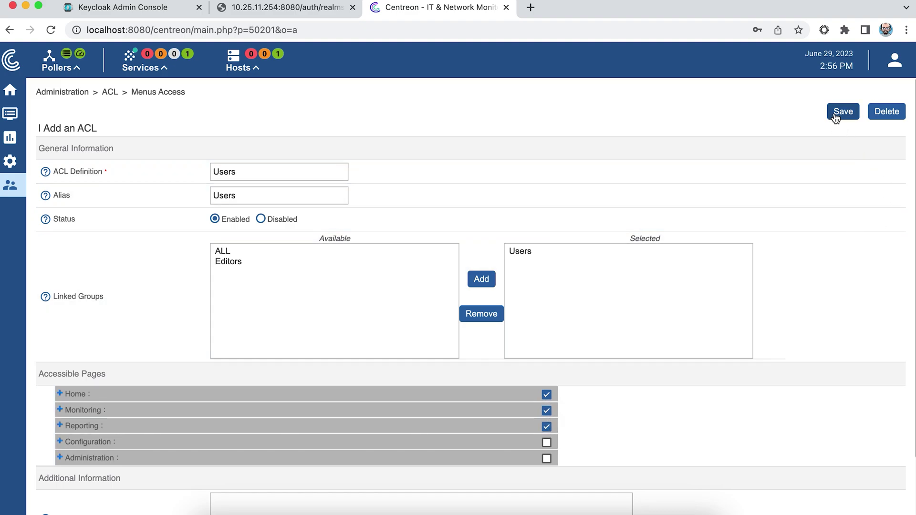
{"action": "left_click", "coordinate": [843, 112]}
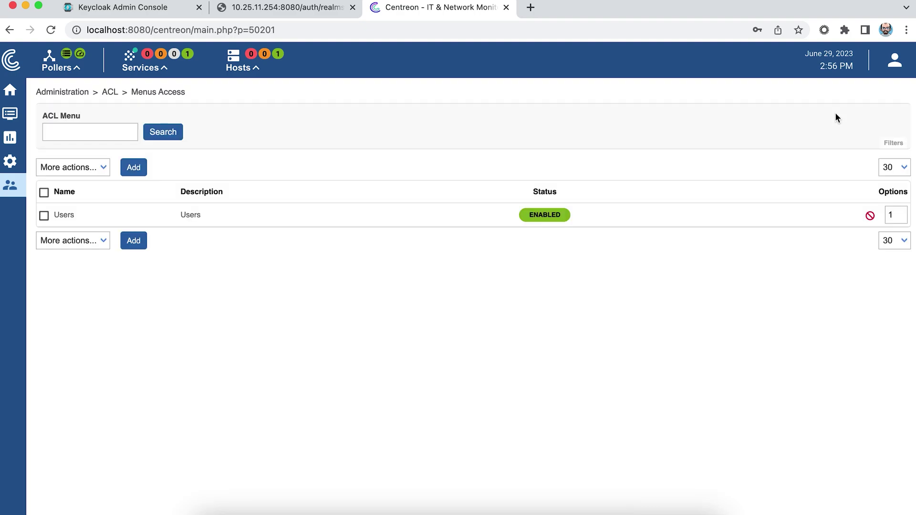
Add an Editors menu rule for the Editors group granting Home, Monitoring, Reporting and Configuration.
{"action": "left_click", "coordinate": [133, 167]}
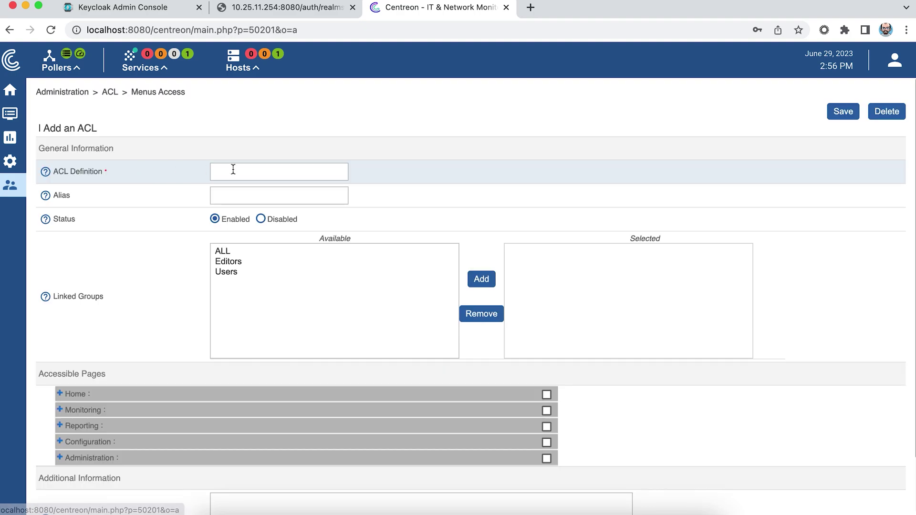
{"action": "left_click", "coordinate": [235, 170]}
{"action": "type", "text": "Editors"}
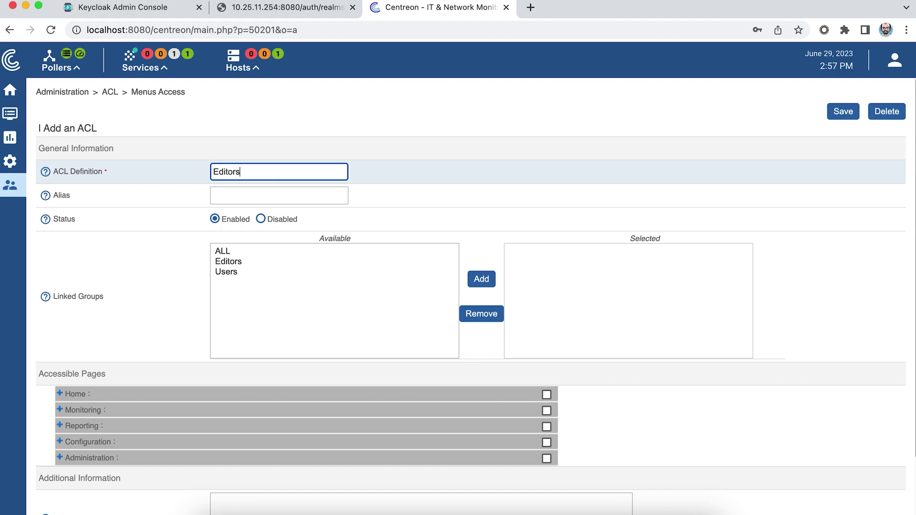
{"action": "left_click", "coordinate": [279, 196]}
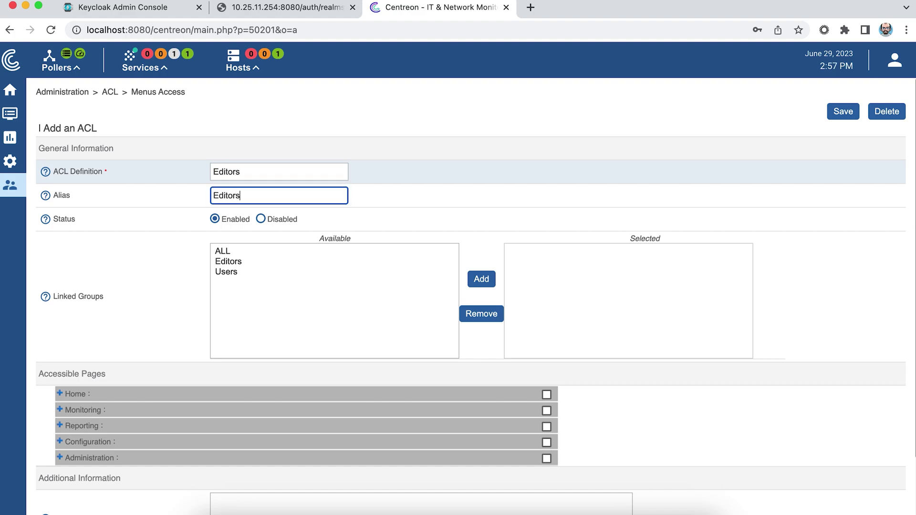
{"action": "double_click", "coordinate": [234, 261]}
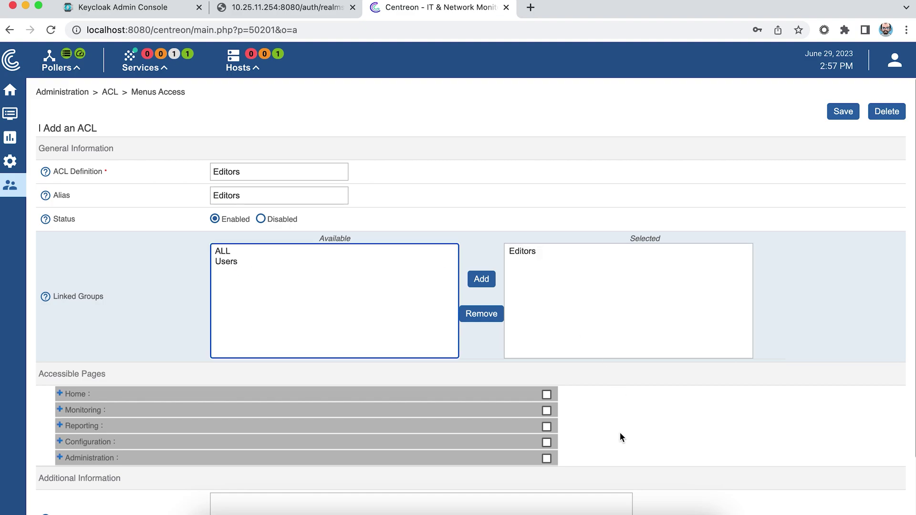
{"action": "scroll", "coordinate": [620, 433], "scroll_direction": "down", "scroll_amount": 2}
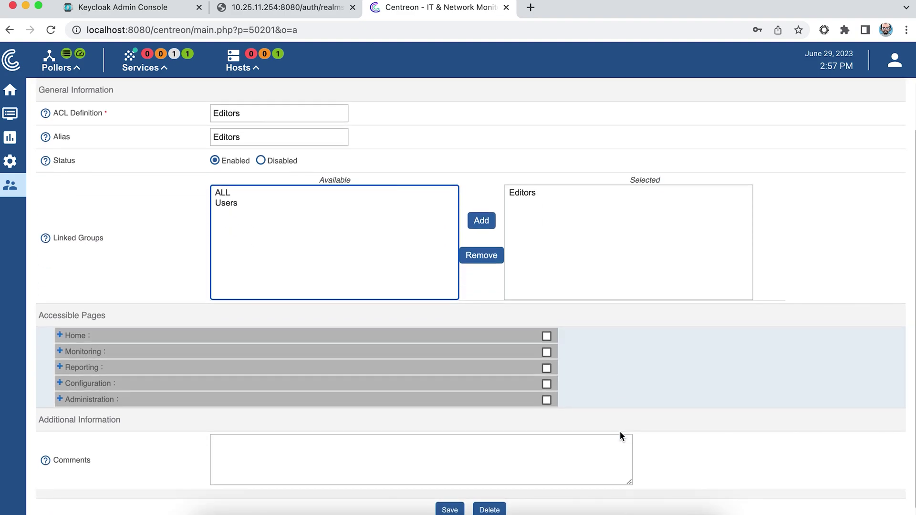
{"action": "left_click", "coordinate": [547, 336]}
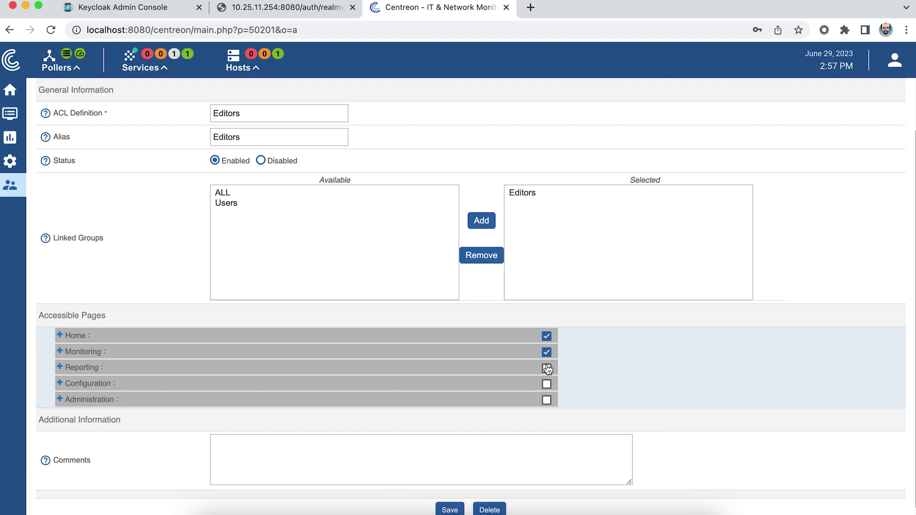
{"action": "left_click", "coordinate": [547, 368]}
{"action": "left_click", "coordinate": [546, 385]}
{"action": "left_click", "coordinate": [450, 510]}
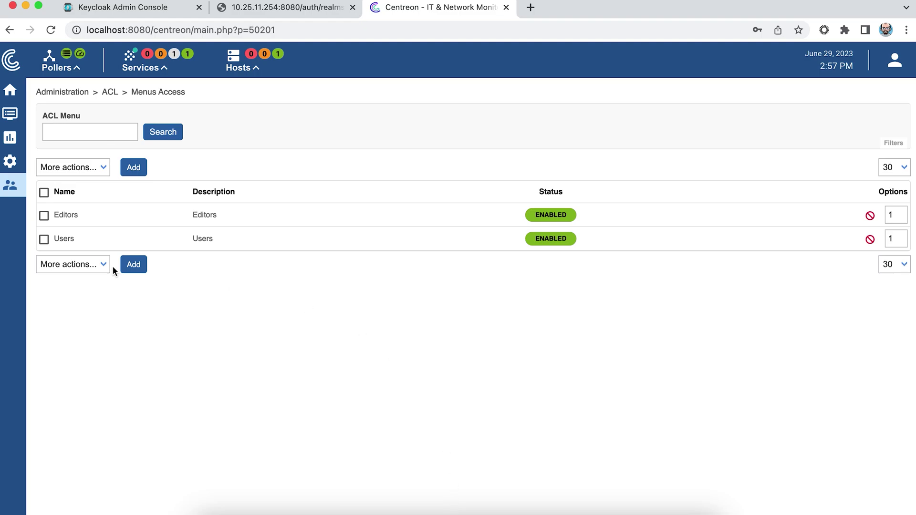
{"action": "mouse_move", "coordinate": [10, 185]}
{"action": "mouse_move", "coordinate": [79, 211]}
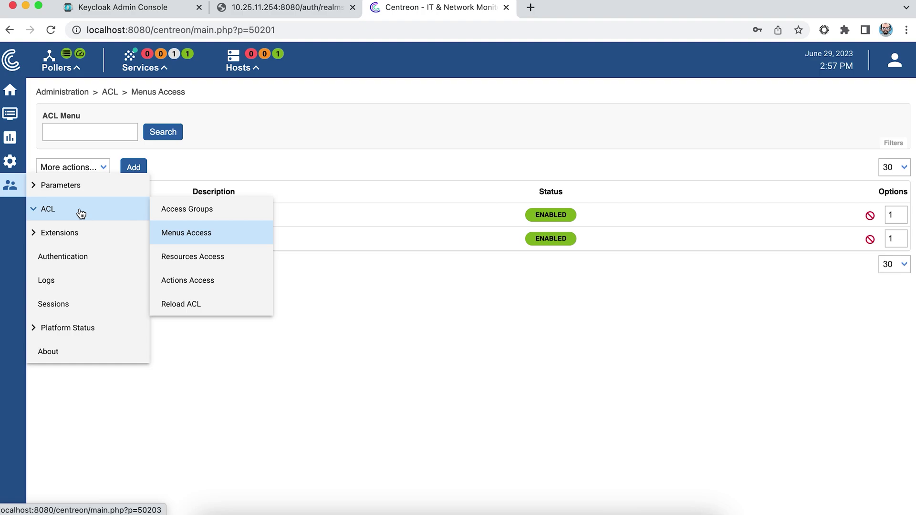
In the SAML settings, enable automatic role management with roles attribute path 'roles'.
{"action": "left_click", "coordinate": [73, 258]}
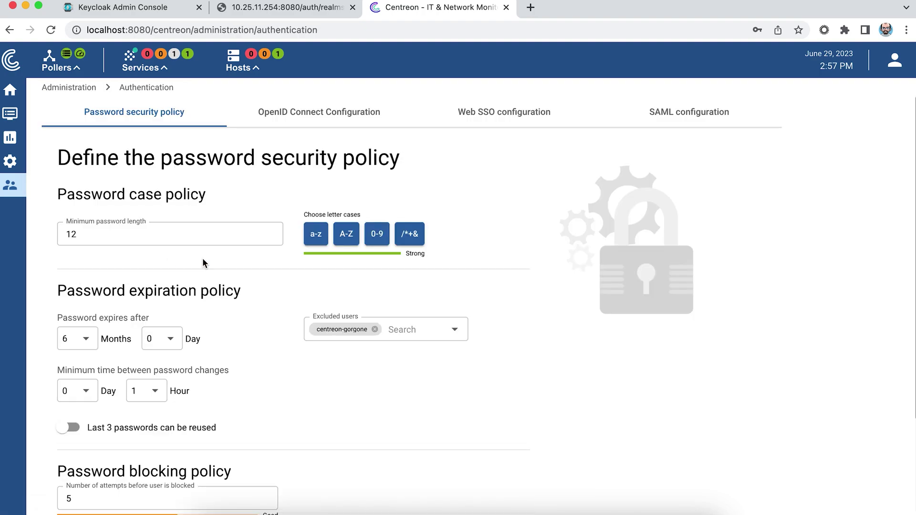
{"action": "left_click", "coordinate": [673, 113]}
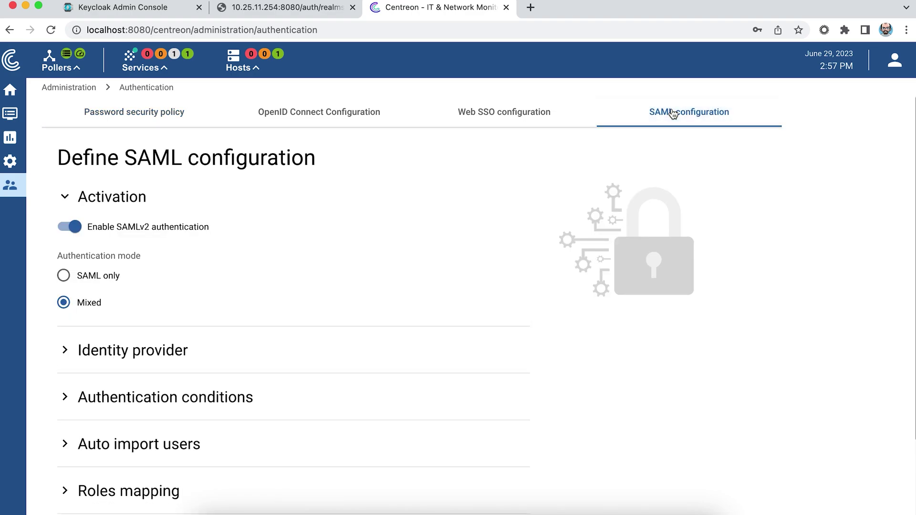
{"action": "scroll", "coordinate": [330, 357], "scroll_direction": "down", "scroll_amount": 2}
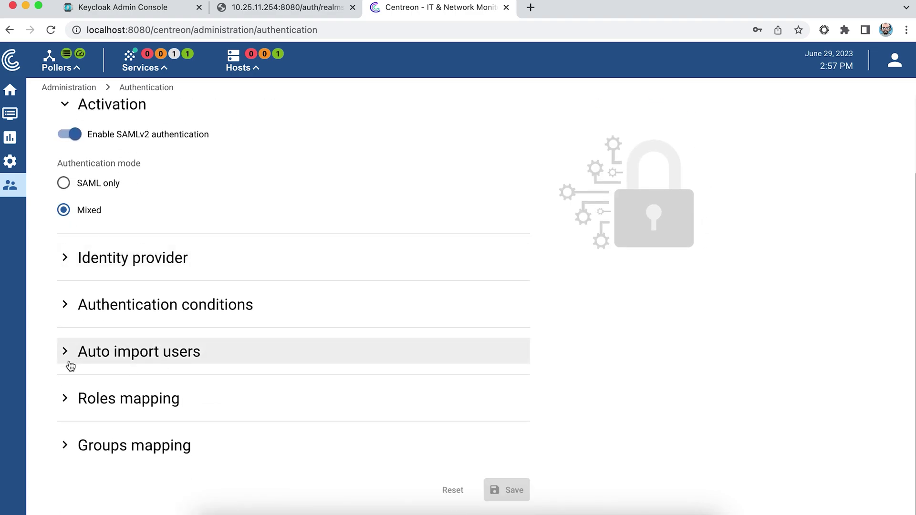
{"action": "left_click", "coordinate": [65, 400]}
{"action": "scroll", "coordinate": [207, 413], "scroll_direction": "down", "scroll_amount": 2}
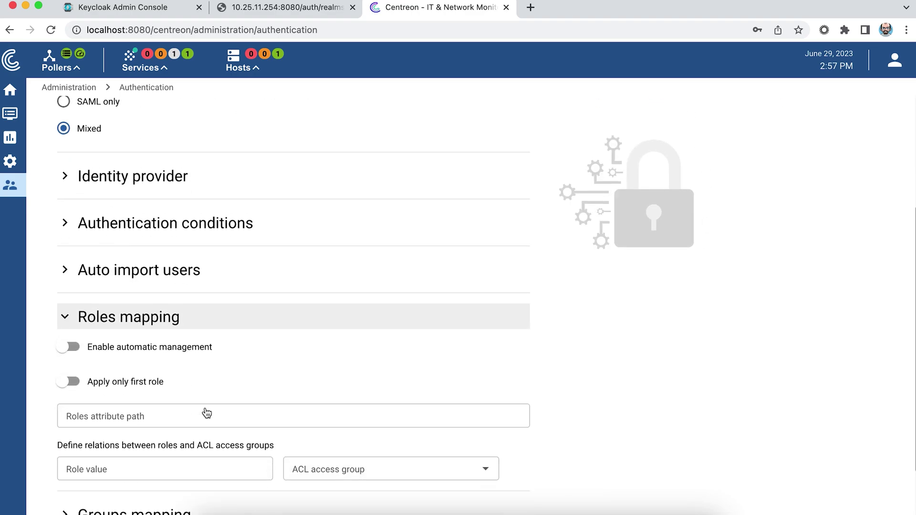
{"action": "left_click", "coordinate": [66, 329]}
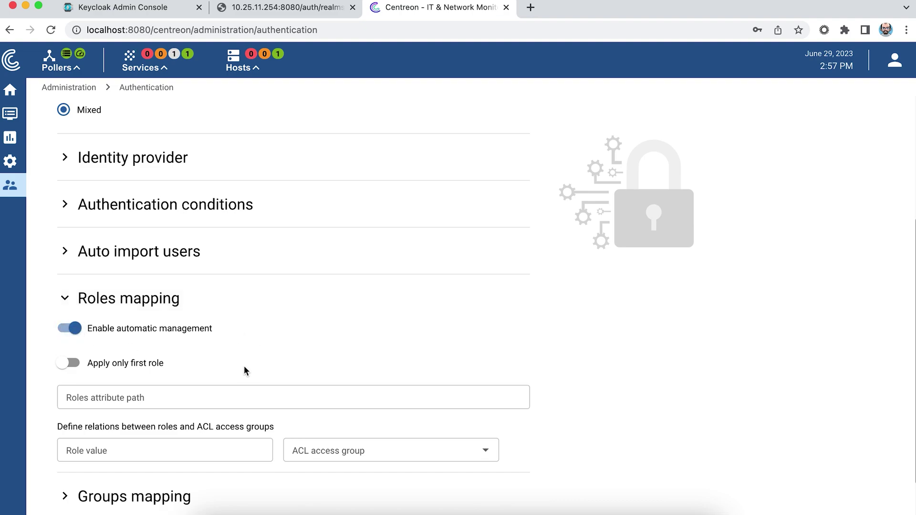
{"action": "scroll", "coordinate": [245, 371], "scroll_direction": "down", "scroll_amount": 1}
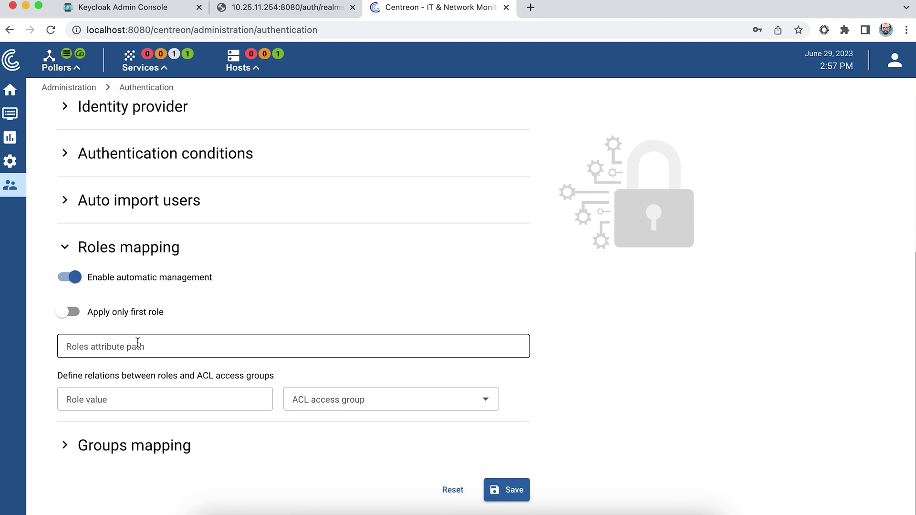
{"action": "left_click", "coordinate": [137, 343]}
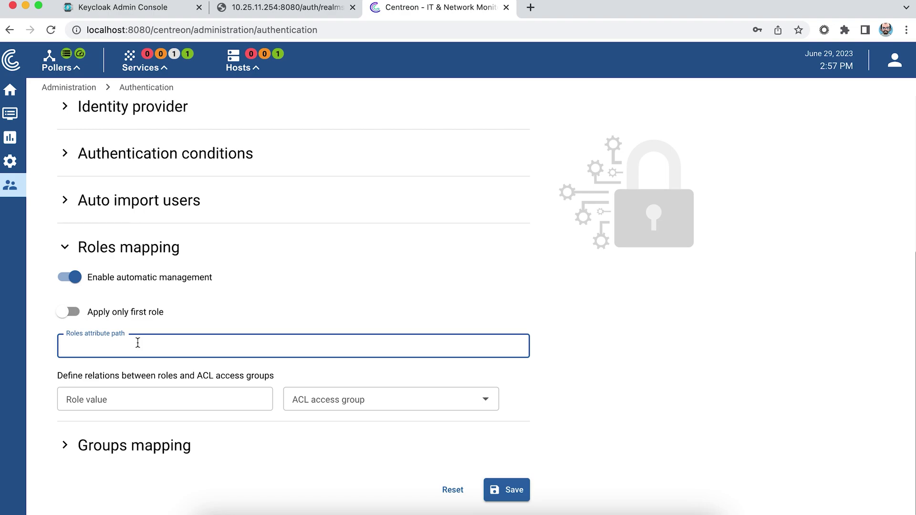
{"action": "type", "text": "roles"}
Map the 'user' role to the Users access group after checking the roles in Keycloak.
{"action": "left_click", "coordinate": [127, 397]}
{"action": "type", "text": "user"}
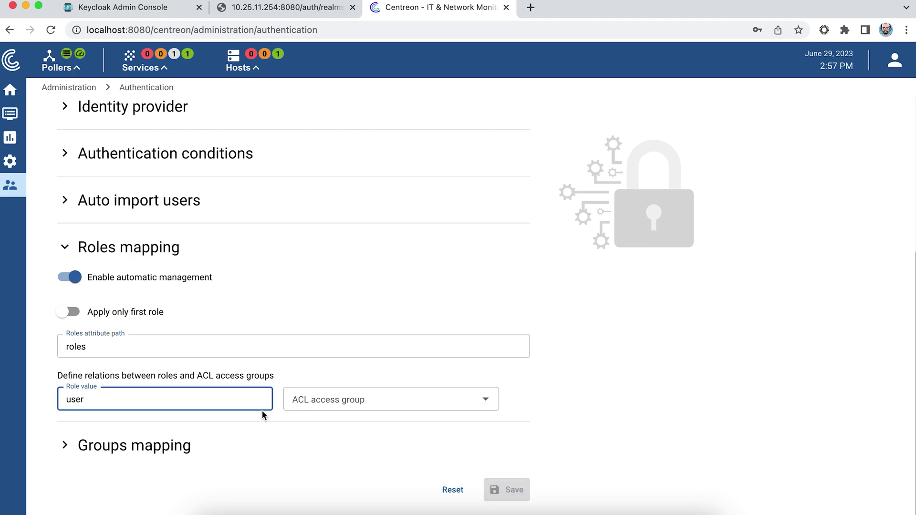
{"action": "left_click", "coordinate": [288, 9]}
{"action": "left_click", "coordinate": [157, 9]}
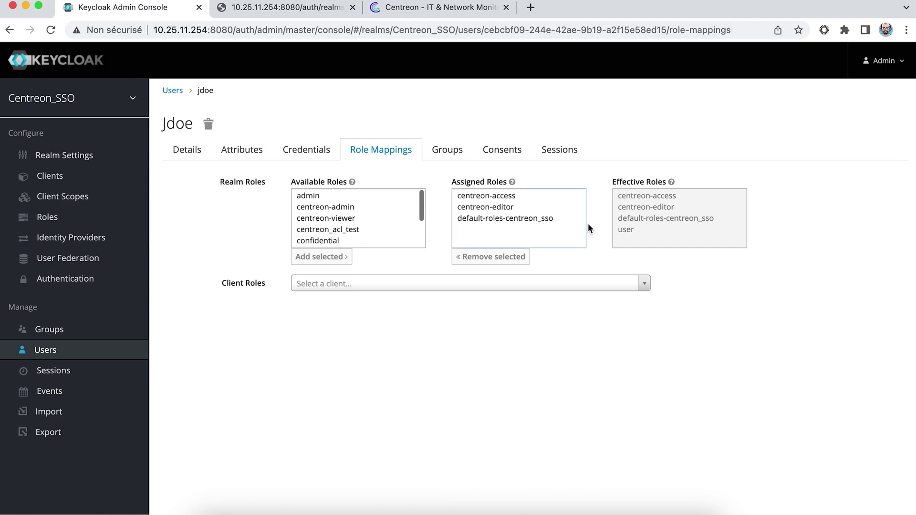
{"action": "left_click", "coordinate": [436, 11]}
{"action": "left_click", "coordinate": [409, 403]}
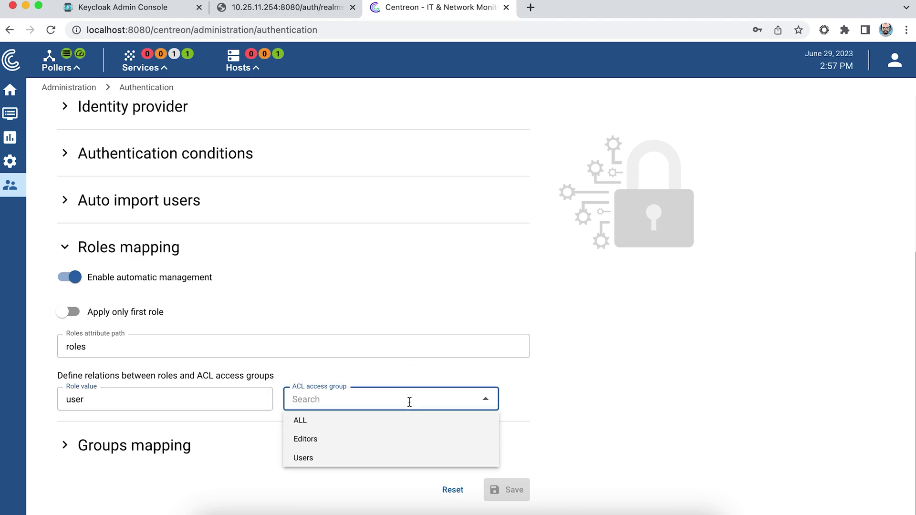
{"action": "left_click", "coordinate": [340, 458]}
Map the 'centreon-editors' role to the Editors group and save the SAML configuration.
{"action": "left_click", "coordinate": [103, 436]}
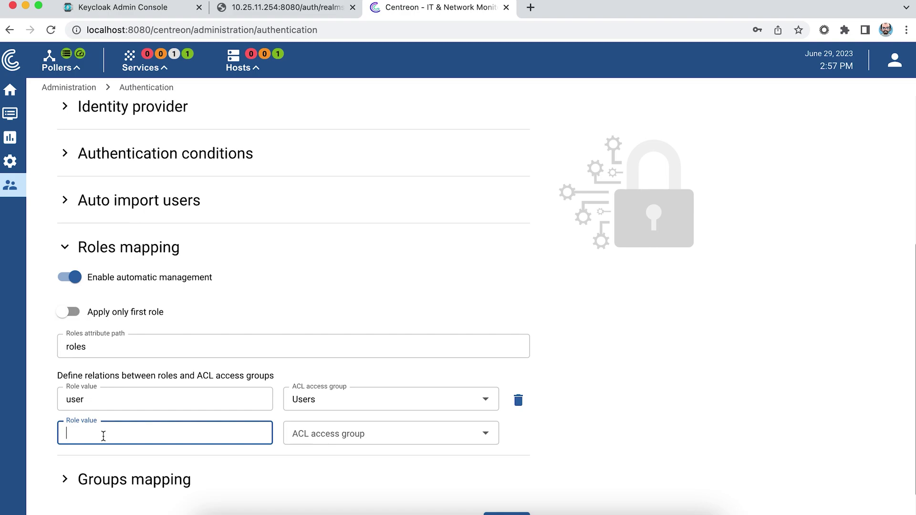
{"action": "type", "text": "edito"}
{"action": "key", "text": "BackSpace"}
{"action": "key", "text": "BackSpace"}
{"action": "key", "text": "BackSpace"}
{"action": "key", "text": "BackSpace"}
{"action": "type", "text": "entreon-edito"}
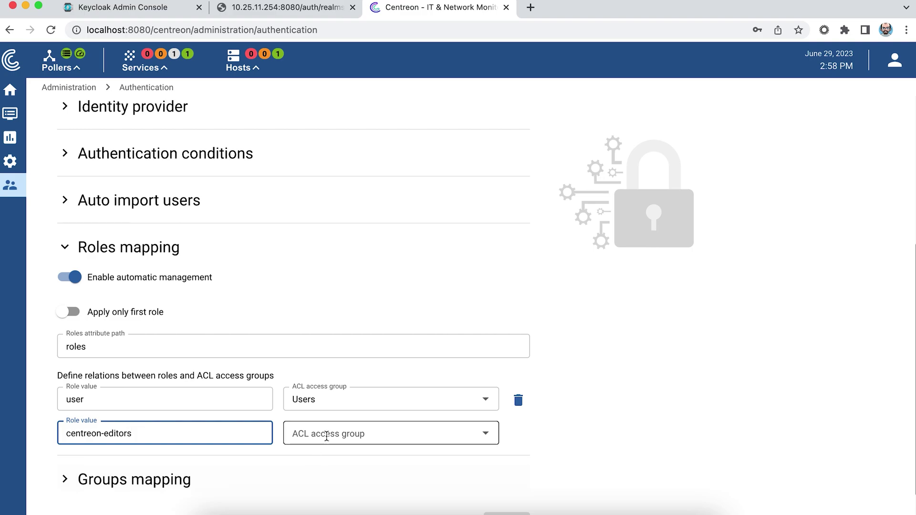
{"action": "left_click", "coordinate": [329, 434]}
{"action": "left_click", "coordinate": [331, 473]}
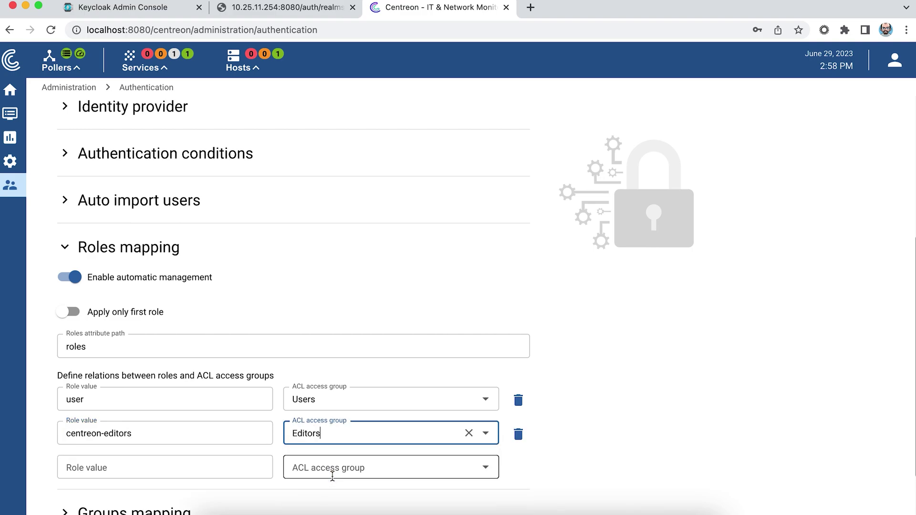
{"action": "scroll", "coordinate": [594, 479], "scroll_direction": "down", "scroll_amount": 3}
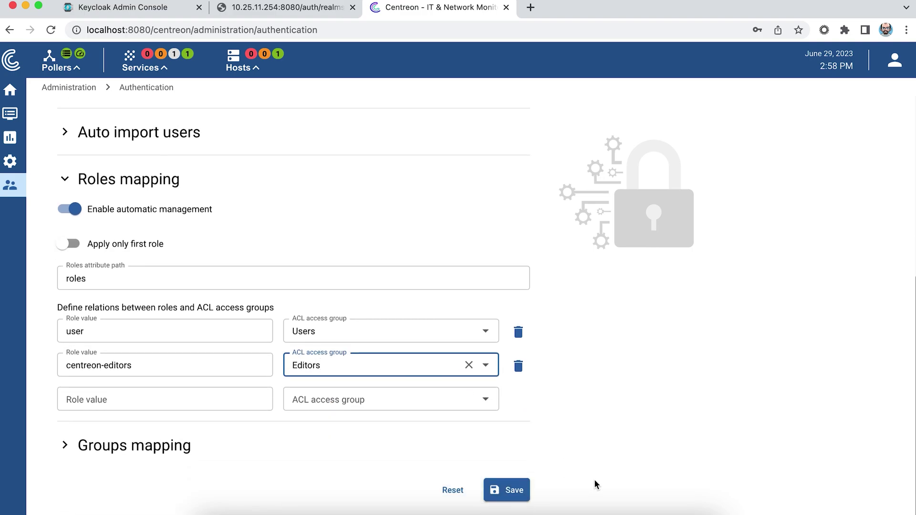
{"action": "left_click", "coordinate": [514, 490]}
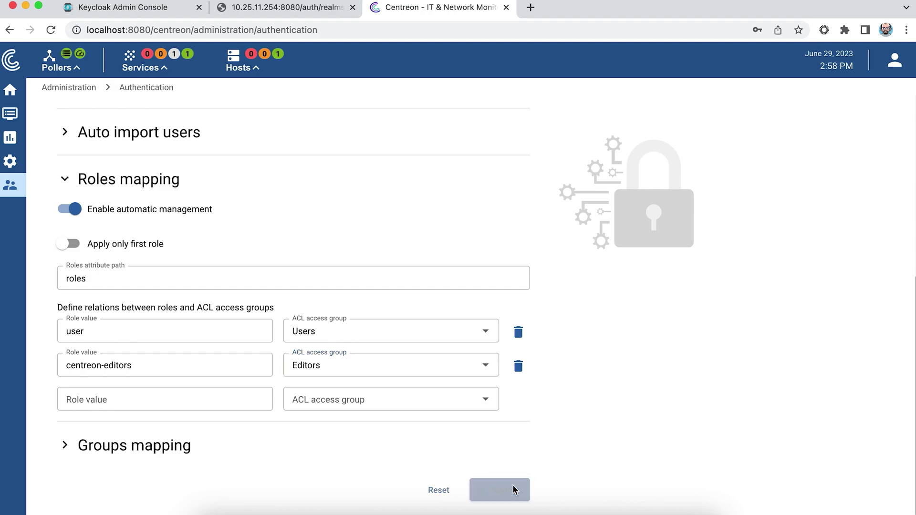
{"action": "left_click", "coordinate": [895, 60]}
Log out, sign back in through SAML, and open the Contacts / Users list.
{"action": "left_click", "coordinate": [813, 174]}
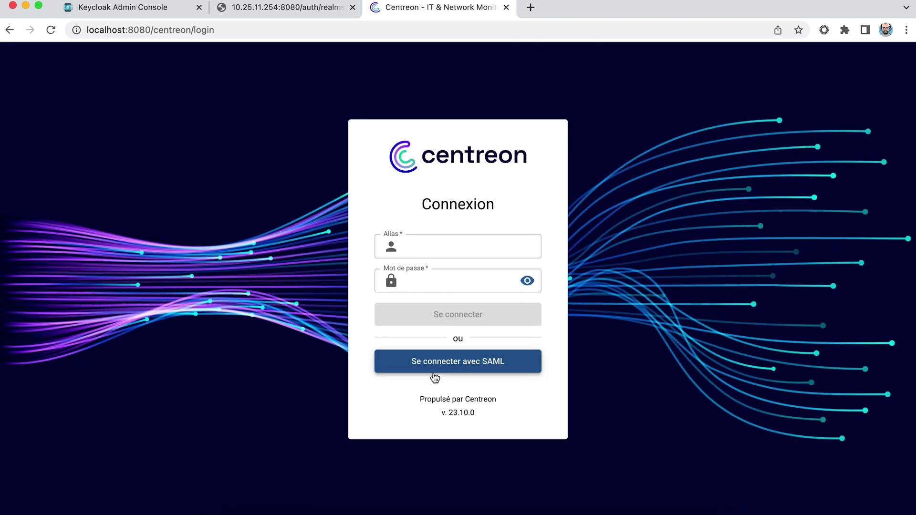
{"action": "left_click", "coordinate": [435, 377]}
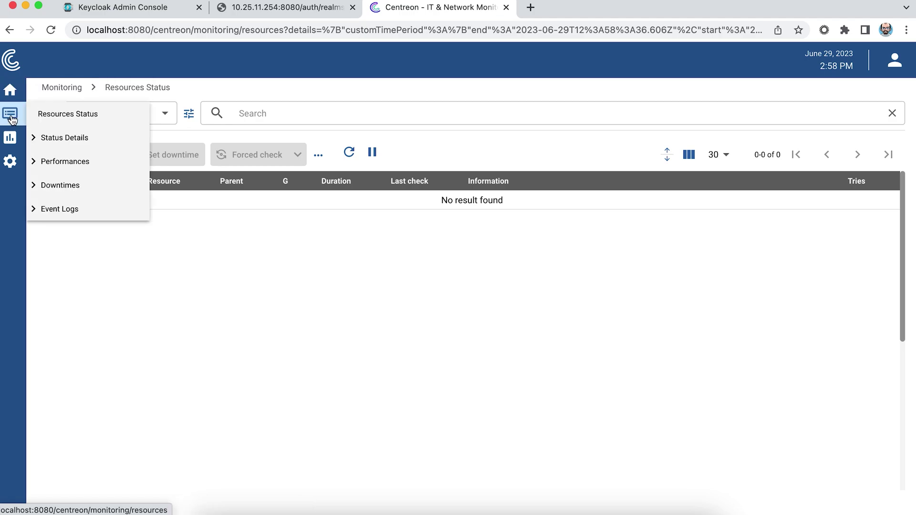
{"action": "mouse_move", "coordinate": [10, 140]}
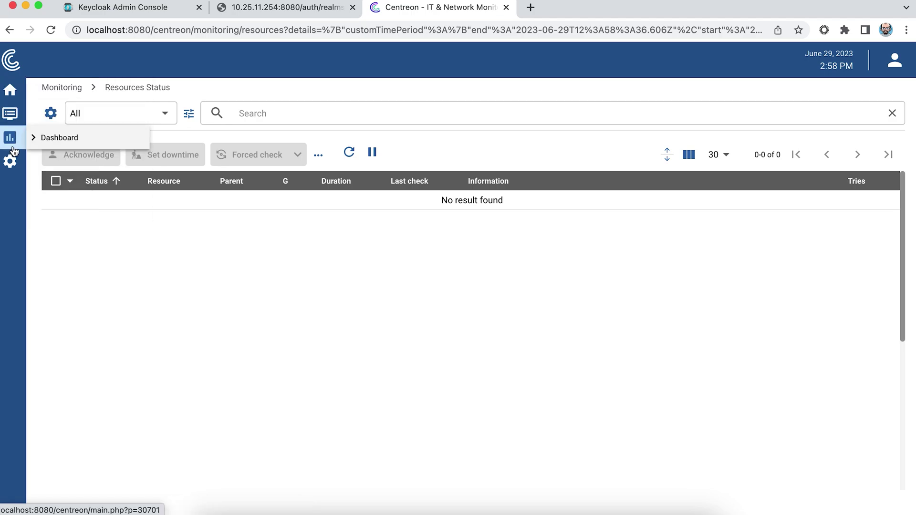
{"action": "mouse_move", "coordinate": [15, 162]}
{"action": "mouse_move", "coordinate": [49, 168]}
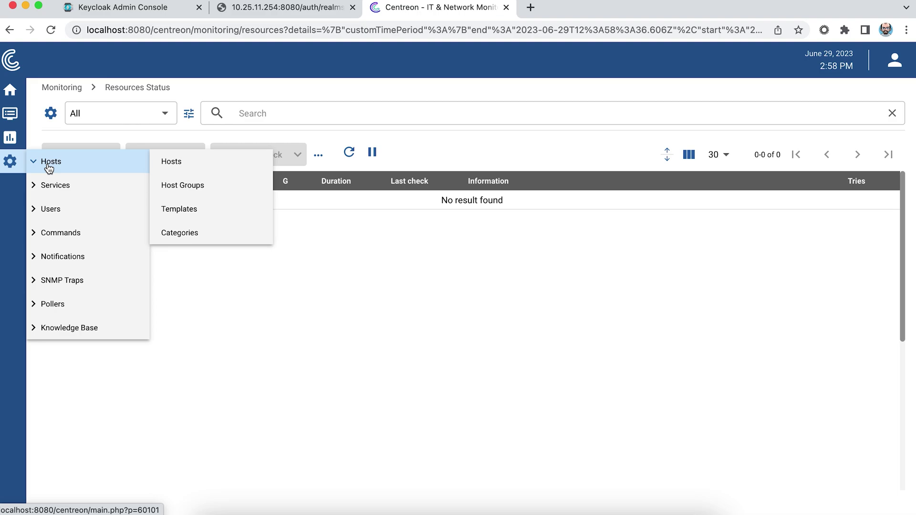
{"action": "mouse_move", "coordinate": [72, 209]}
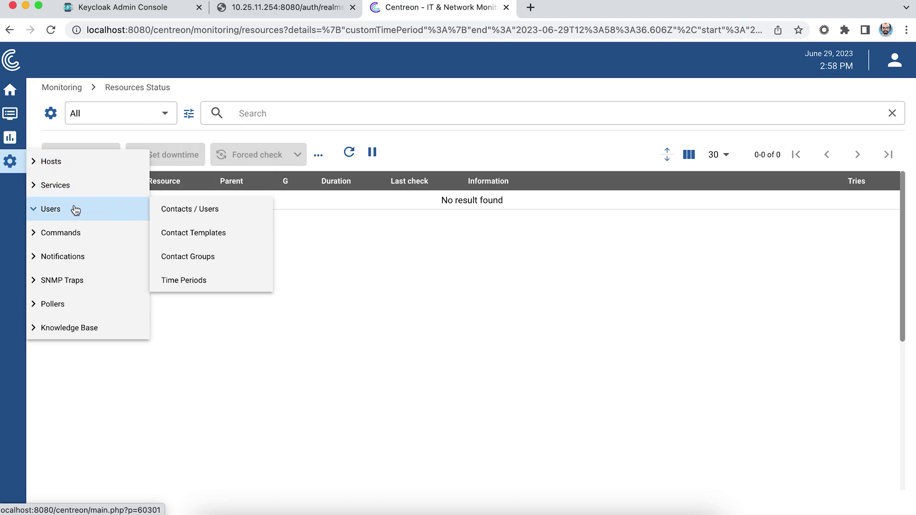
{"action": "left_click", "coordinate": [163, 210]}
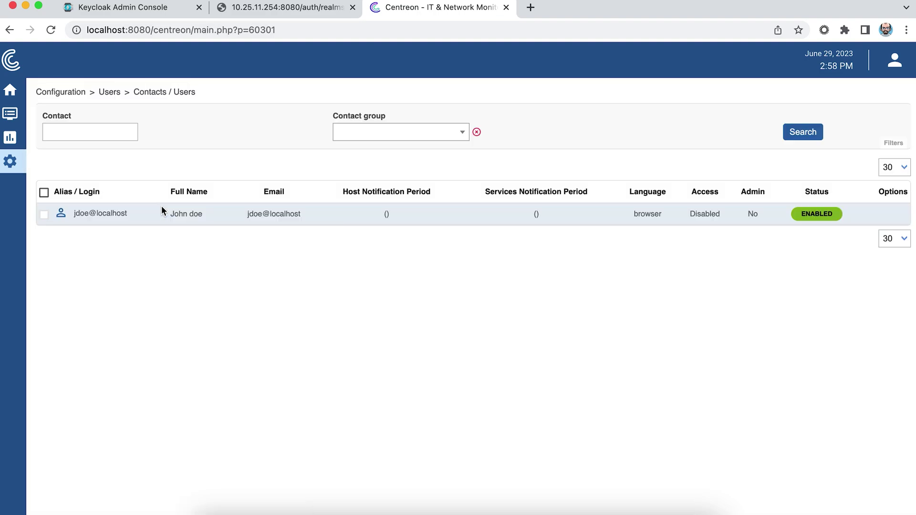
Confirm the SAML user's access list groups are Editors and Users, then log out.
{"action": "left_click", "coordinate": [94, 216]}
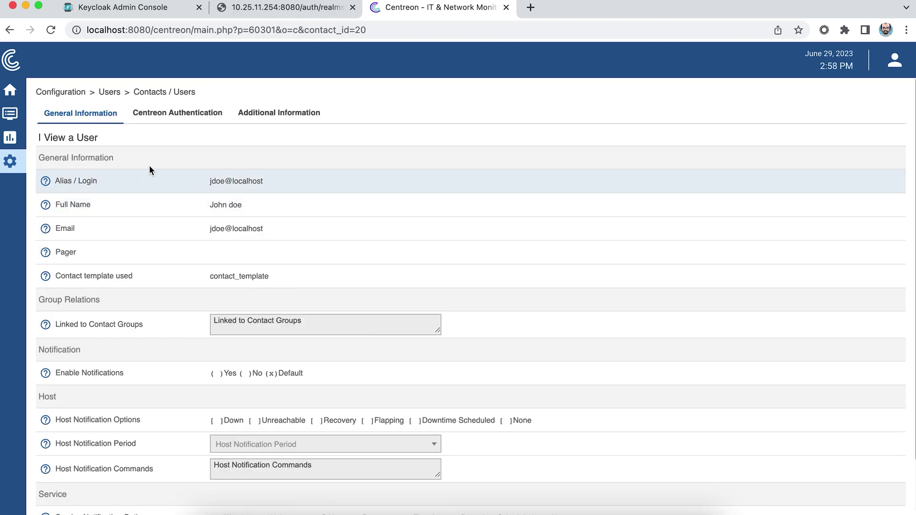
{"action": "left_click", "coordinate": [187, 119]}
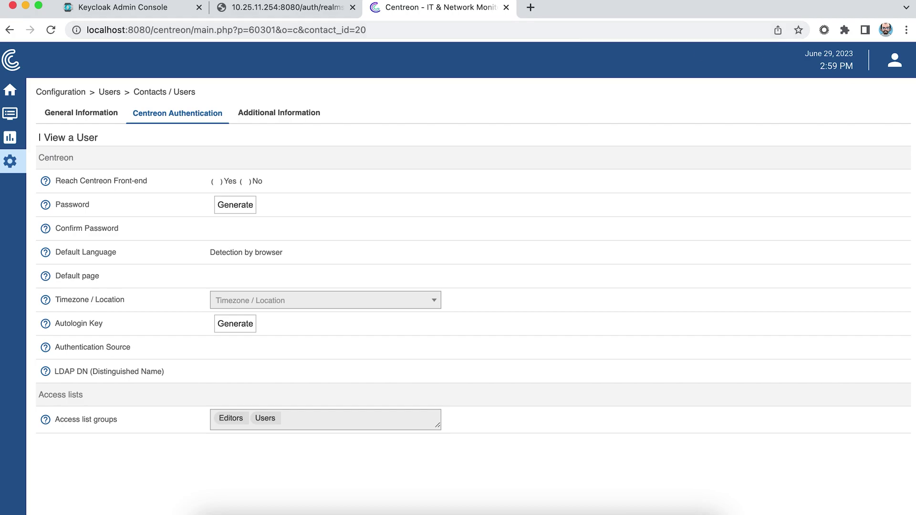
{"action": "left_click", "coordinate": [895, 62]}
{"action": "left_click", "coordinate": [806, 146]}
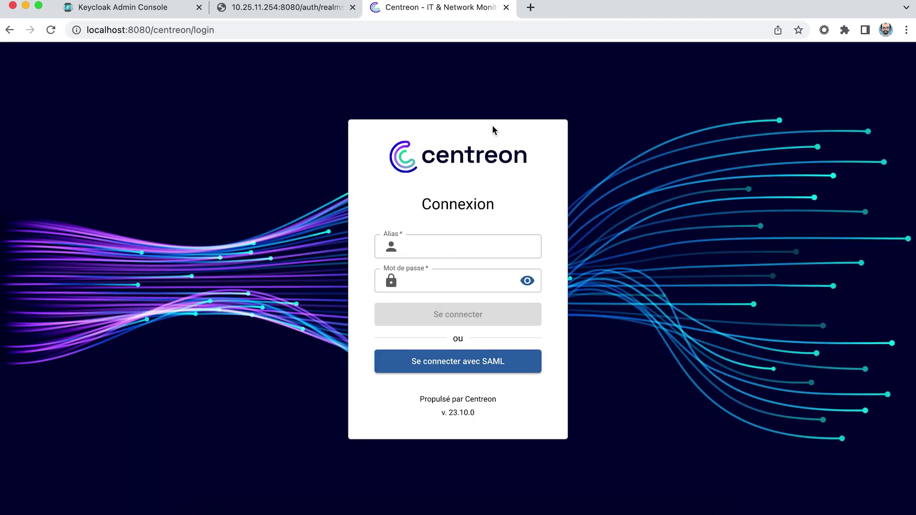
Sign in to Centreon with the local admin alias and password.
{"action": "left_click", "coordinate": [428, 247]}
{"action": "type", "text": "admin"}
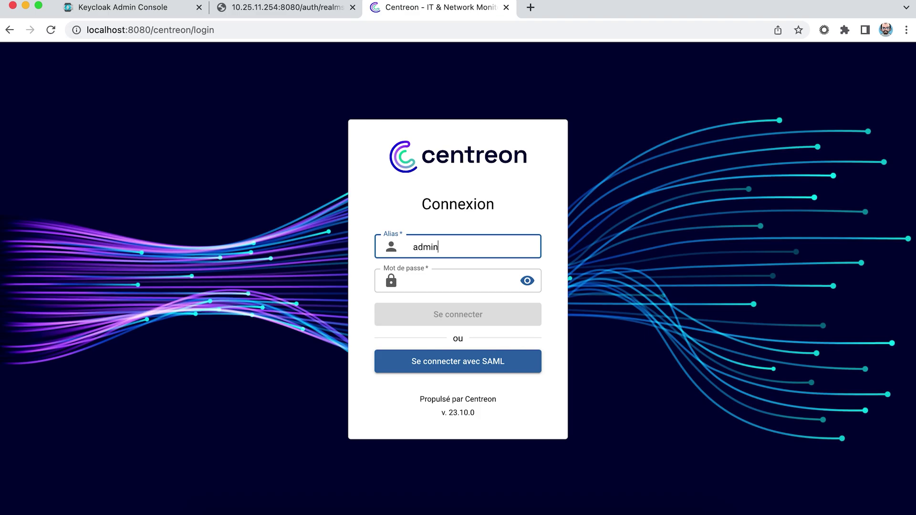
{"action": "left_click", "coordinate": [449, 280]}
{"action": "type", "text": "•••••"}
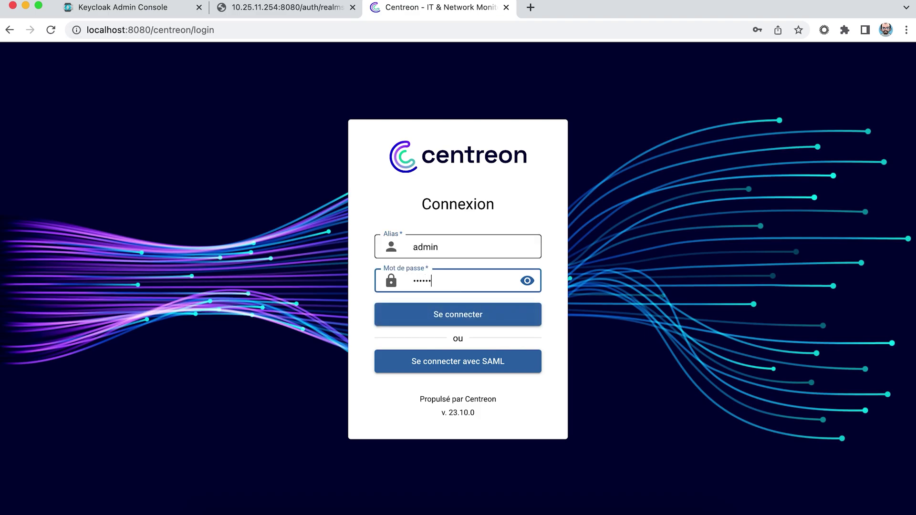
{"action": "key", "text": "BackSpace"}
{"action": "key", "text": "BackSpace"}
{"action": "key", "text": "BackSpace"}
{"action": "type", "text": "••••"}
{"action": "left_click", "coordinate": [439, 322]}
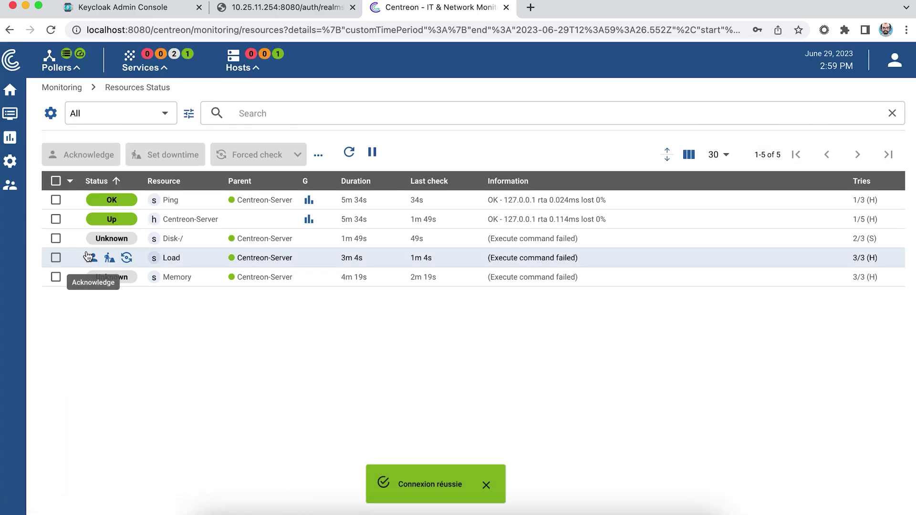
Open Configuration > Users > Contact Groups, showing the Guest and Supervisors groups.
{"action": "mouse_move", "coordinate": [11, 190]}
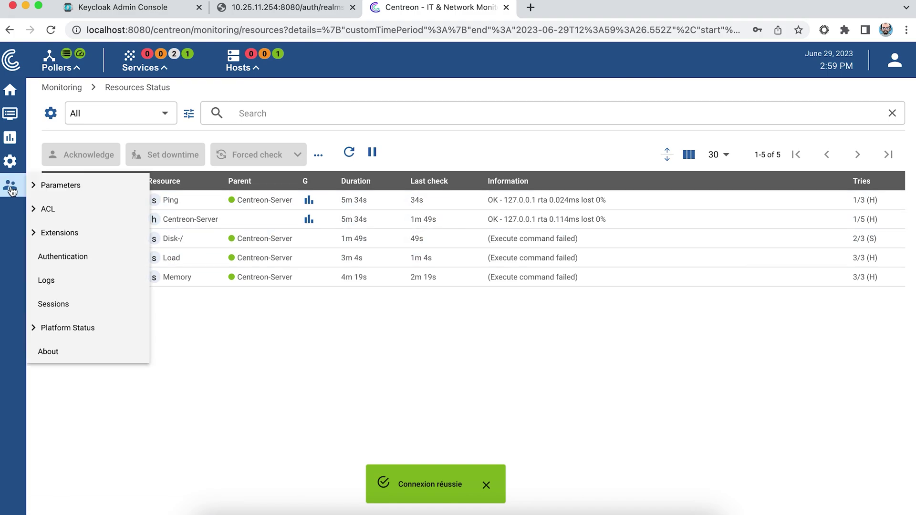
{"action": "mouse_move", "coordinate": [10, 161]}
{"action": "mouse_move", "coordinate": [75, 196]}
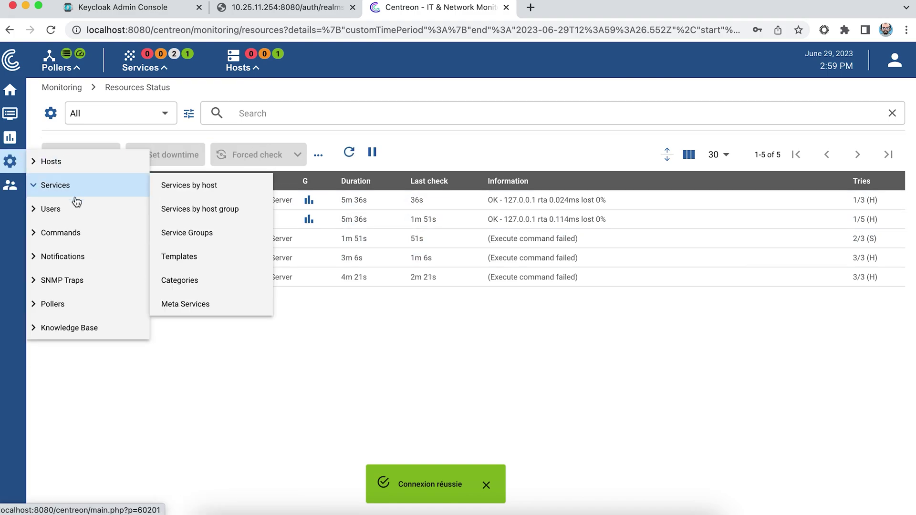
{"action": "left_click", "coordinate": [182, 208]}
{"action": "mouse_move", "coordinate": [3, 183]}
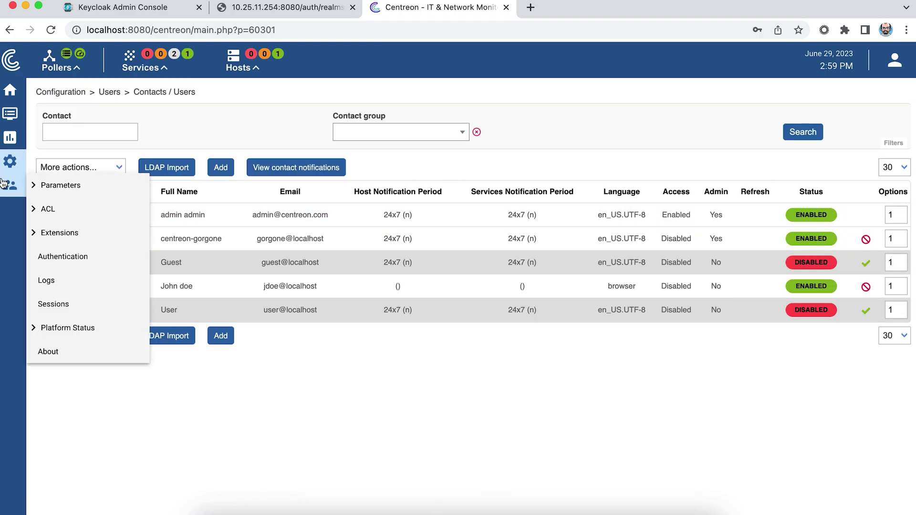
{"action": "mouse_move", "coordinate": [10, 161]}
{"action": "mouse_move", "coordinate": [64, 207]}
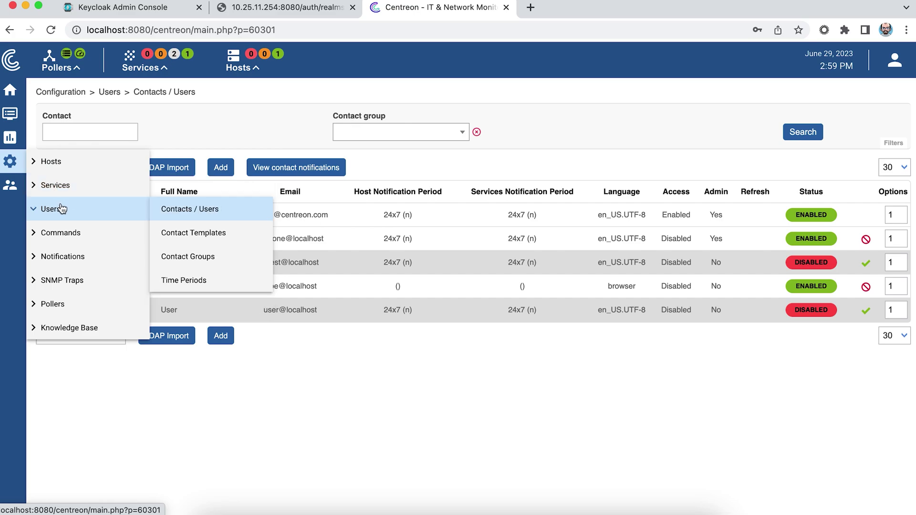
{"action": "left_click", "coordinate": [188, 256]}
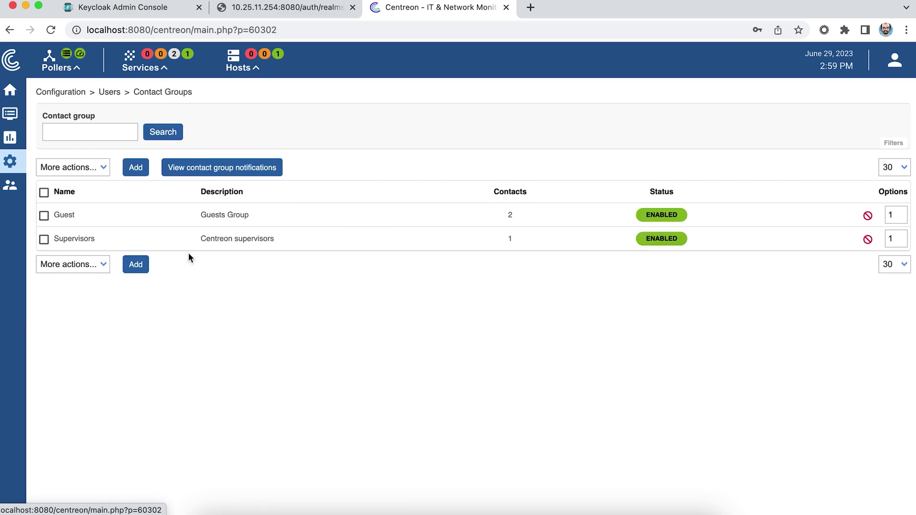
Create and save a DBA contact group with alias DBA.
{"action": "left_click", "coordinate": [142, 178]}
{"action": "left_click", "coordinate": [238, 175]}
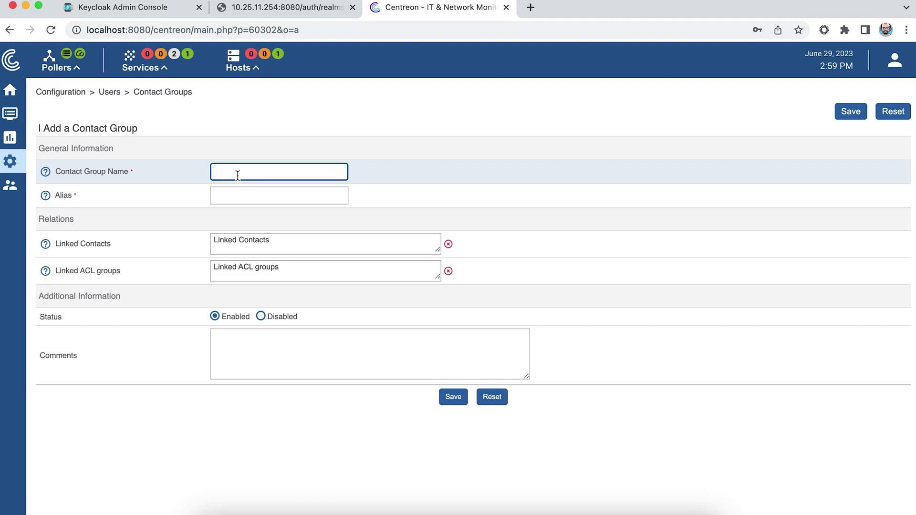
{"action": "type", "text": "DBA"}
{"action": "key", "text": "Tab"}
{"action": "type", "text": "DBA"}
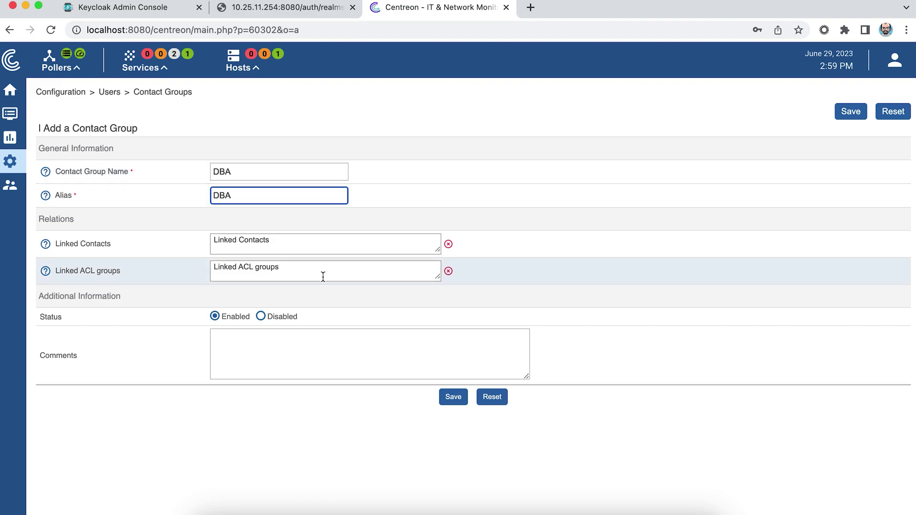
{"action": "left_click", "coordinate": [453, 396]}
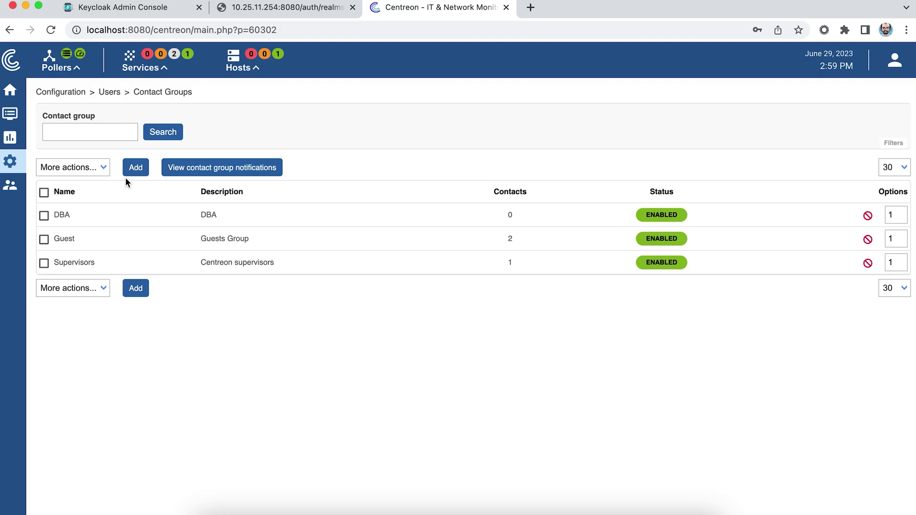
Create and save a Sysadmin contact group with alias Sysadmin.
{"action": "left_click", "coordinate": [136, 168]}
{"action": "left_click", "coordinate": [242, 174]}
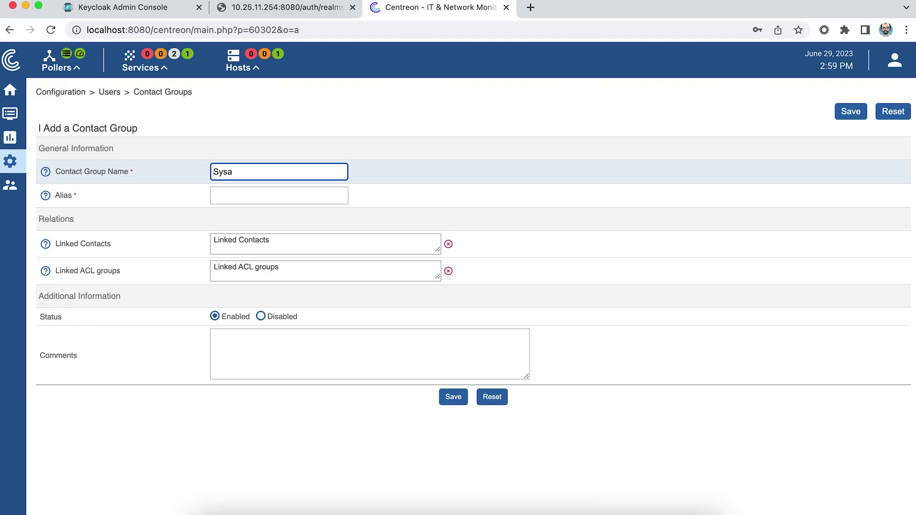
{"action": "left_click", "coordinate": [279, 196]}
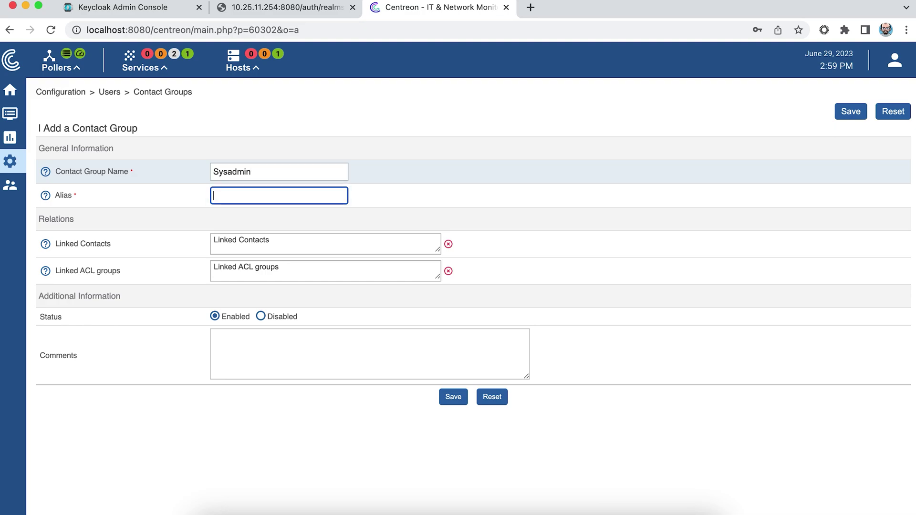
{"action": "type", "text": "Sysadmin"}
{"action": "left_click", "coordinate": [452, 397]}
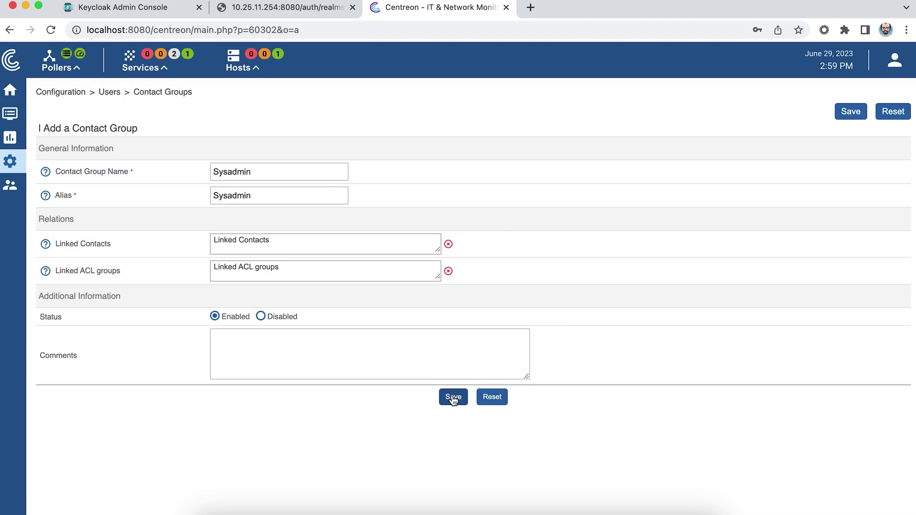
Create and save a Netadmin contact group with alias Netadmin.
{"action": "left_click", "coordinate": [138, 169]}
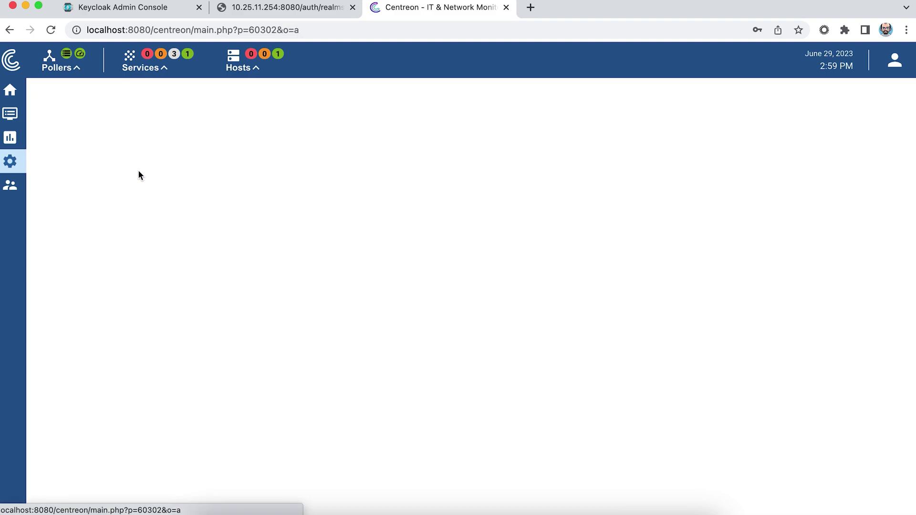
{"action": "left_click", "coordinate": [251, 174]}
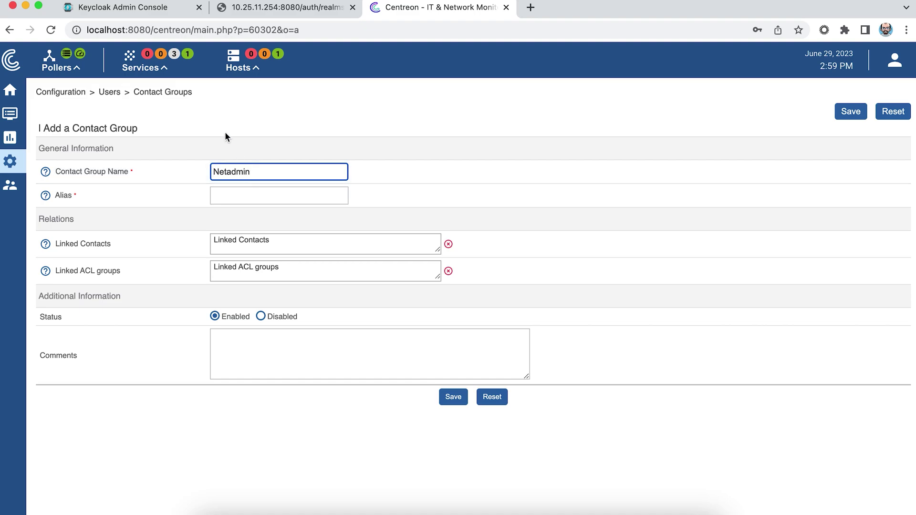
{"action": "double_click", "coordinate": [272, 174]}
{"action": "key", "text": "ctrl+c"}
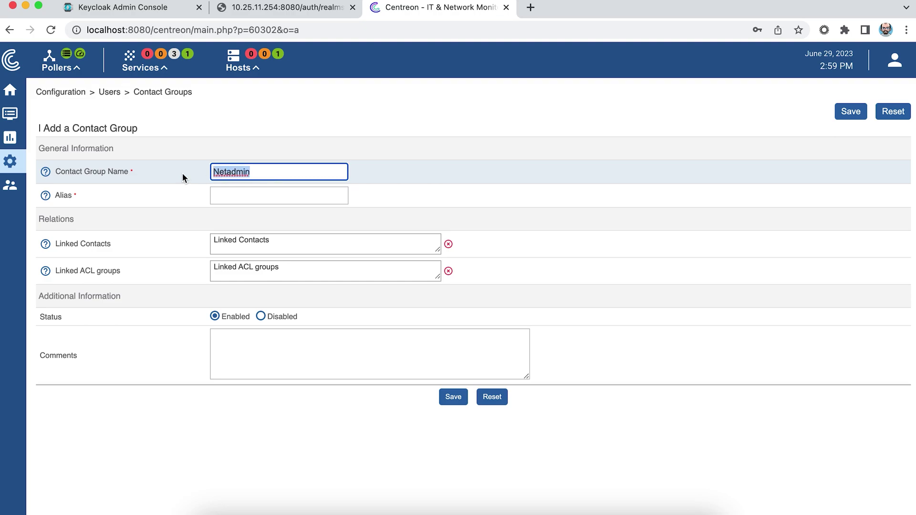
{"action": "left_click", "coordinate": [227, 197]}
{"action": "key", "text": "ctrl+v"}
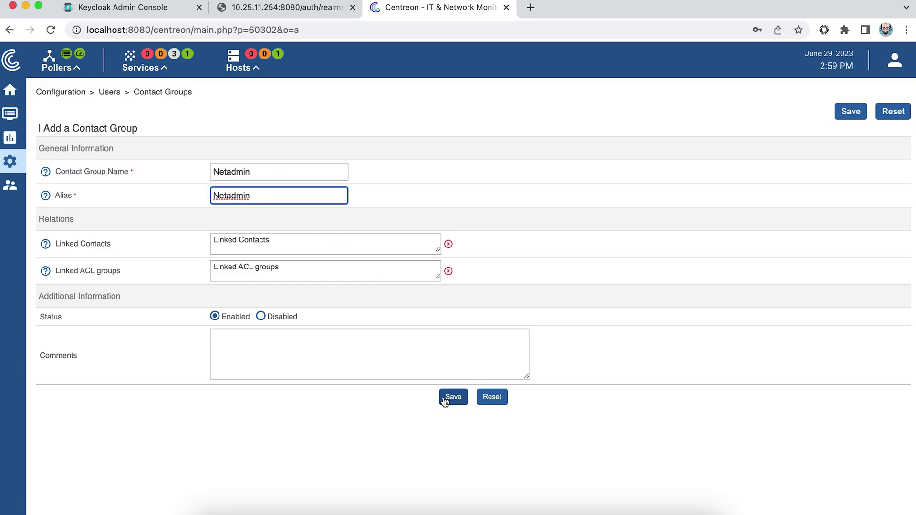
{"action": "left_click", "coordinate": [452, 398]}
In the SAML settings, enable automatic group management with attribute path 'groups'.
{"action": "mouse_move", "coordinate": [12, 156]}
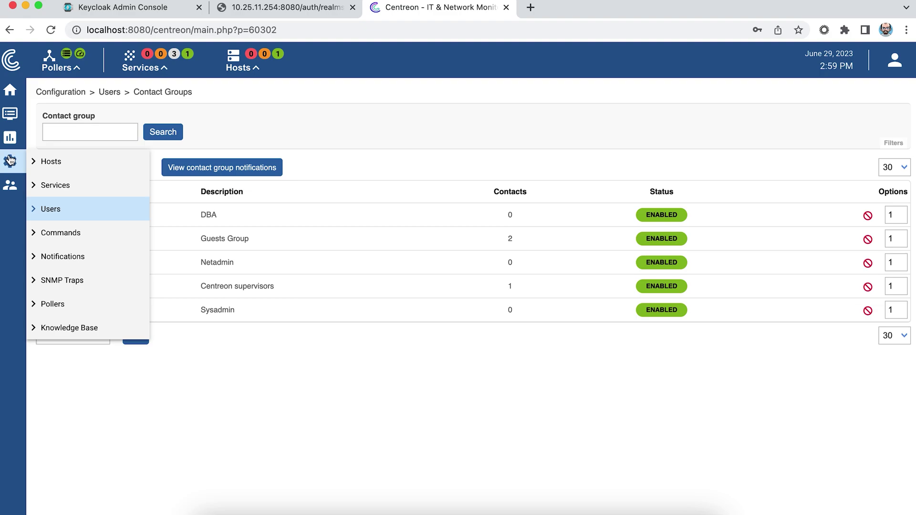
{"action": "mouse_move", "coordinate": [10, 184]}
{"action": "left_click", "coordinate": [83, 258]}
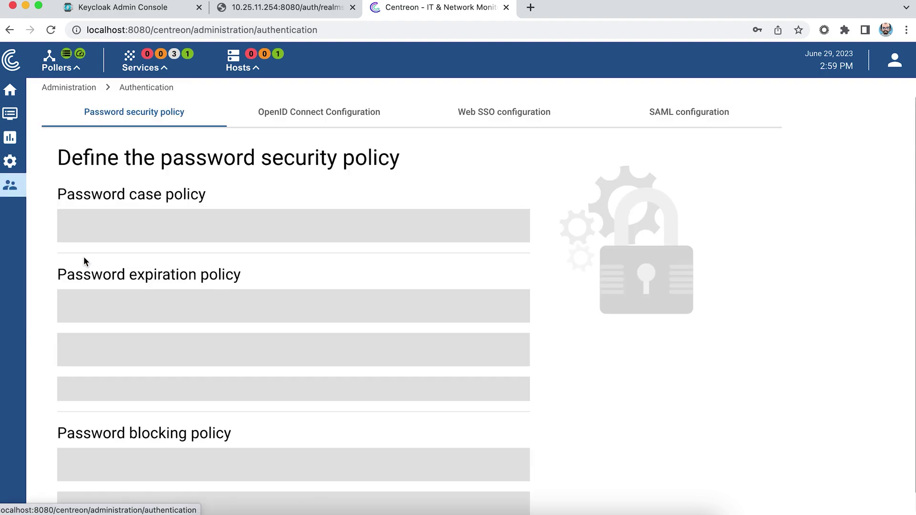
{"action": "left_click", "coordinate": [673, 108]}
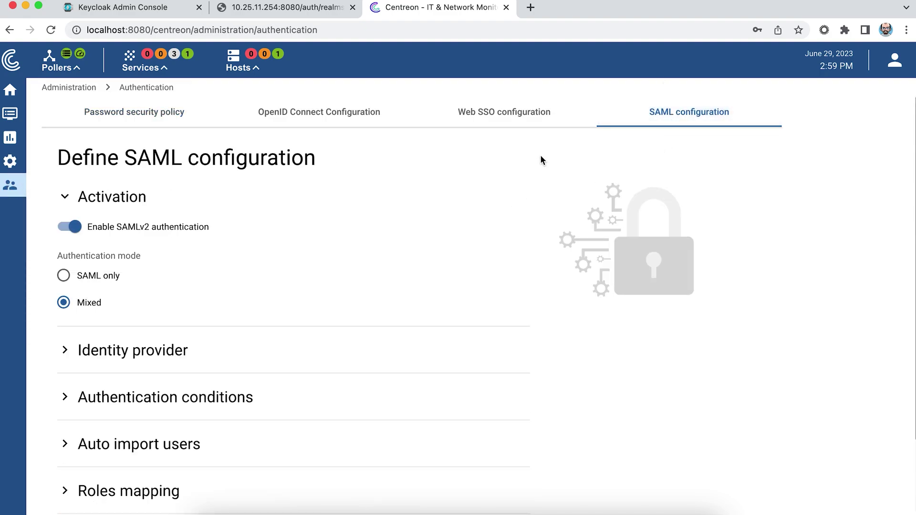
{"action": "scroll", "coordinate": [174, 290], "scroll_direction": "down", "scroll_amount": 3}
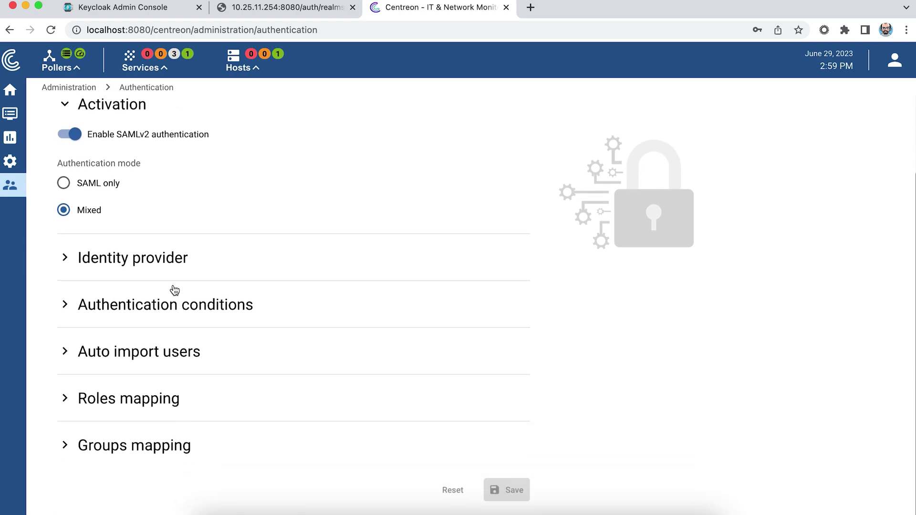
{"action": "left_click", "coordinate": [64, 444]}
{"action": "scroll", "coordinate": [243, 414], "scroll_direction": "down", "scroll_amount": 4}
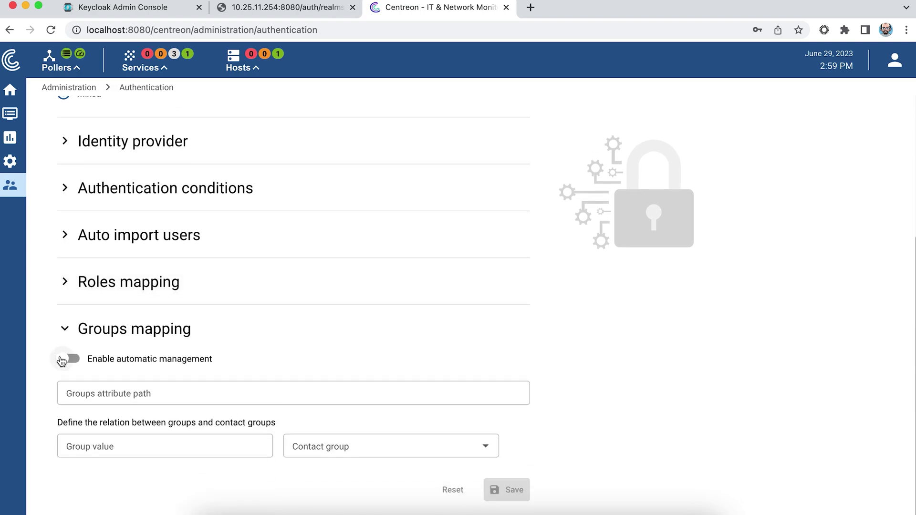
{"action": "left_click", "coordinate": [105, 362]}
{"action": "left_click", "coordinate": [137, 391]}
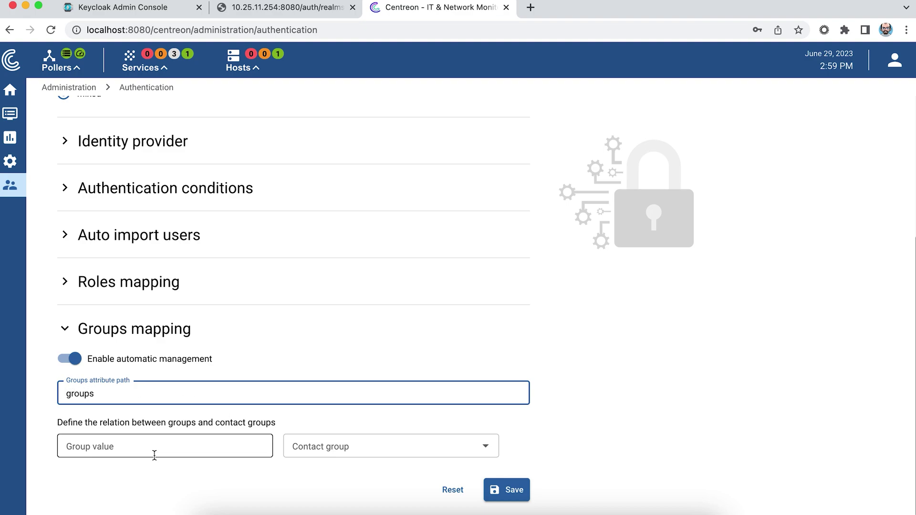
Map /DBA to DBA, /Adminsys to Sysadmin and /Adminnet to Netadmin.
{"action": "left_click", "coordinate": [142, 449]}
{"action": "type", "text": "/DBA"}
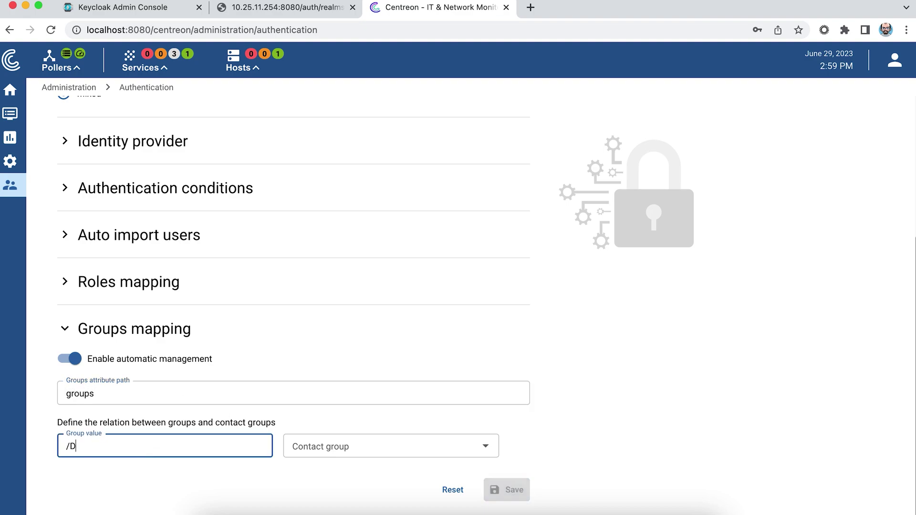
{"action": "left_click", "coordinate": [330, 441]}
{"action": "left_click", "coordinate": [311, 352]}
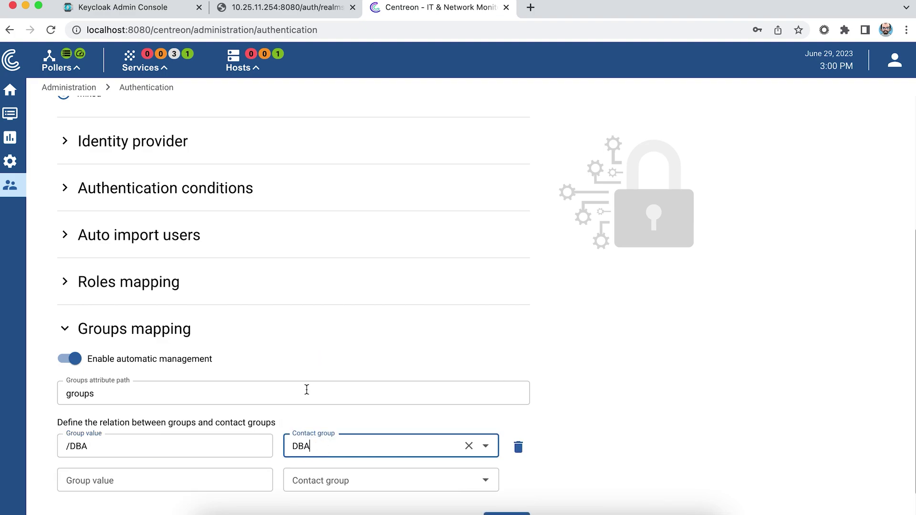
{"action": "scroll", "coordinate": [301, 403], "scroll_direction": "down", "scroll_amount": 2}
{"action": "left_click", "coordinate": [205, 450]}
{"action": "type", "text": "/Adminsys"}
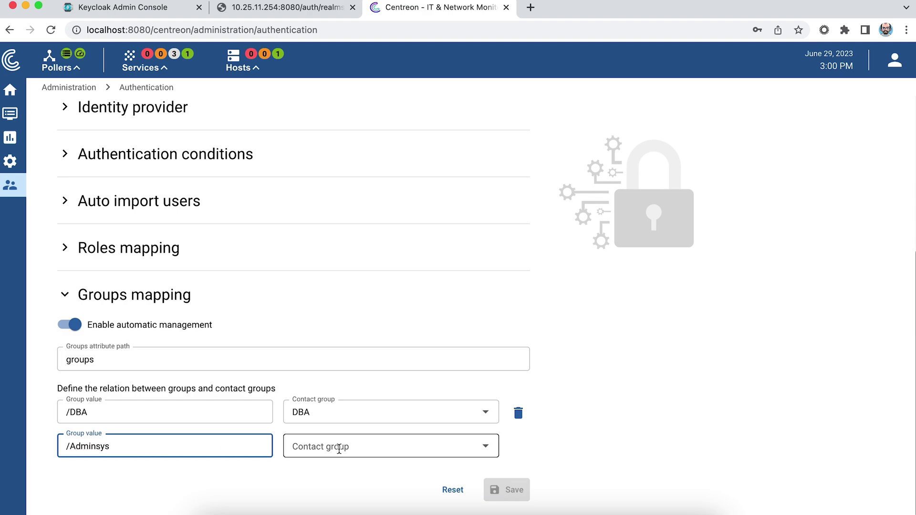
{"action": "left_click", "coordinate": [336, 447]}
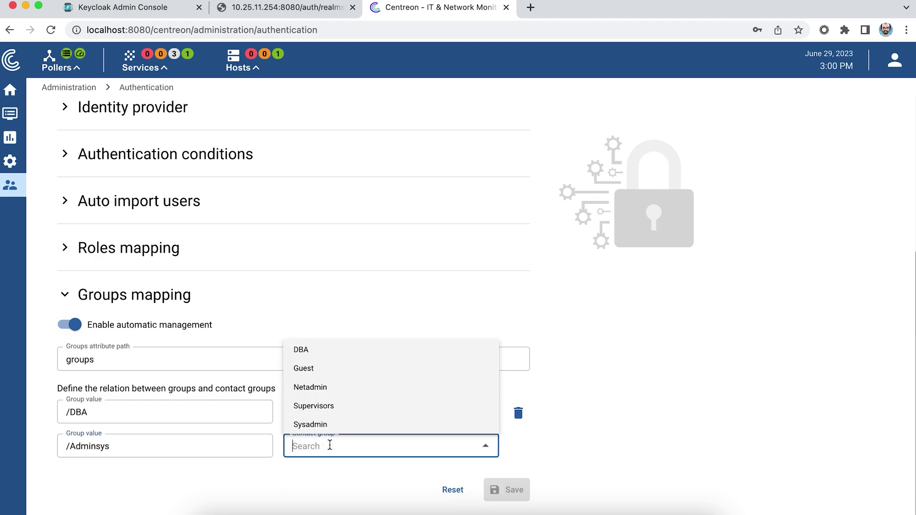
{"action": "left_click", "coordinate": [323, 424]}
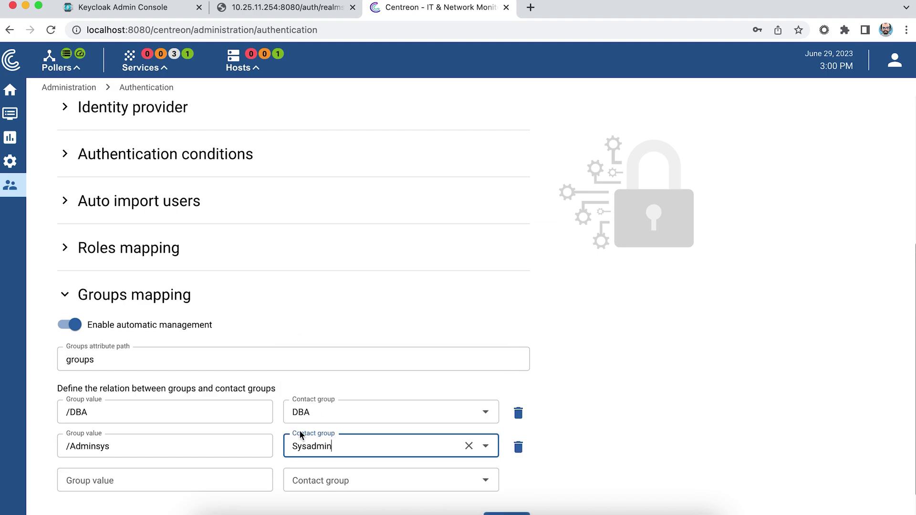
{"action": "left_click", "coordinate": [188, 477]}
{"action": "type", "text": "/Adminnet"}
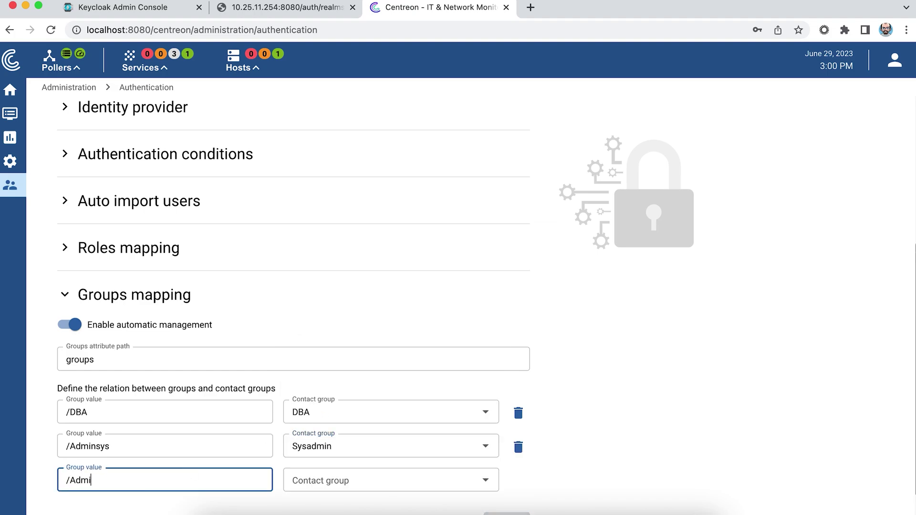
{"action": "left_click", "coordinate": [316, 479]}
{"action": "left_click", "coordinate": [324, 423]}
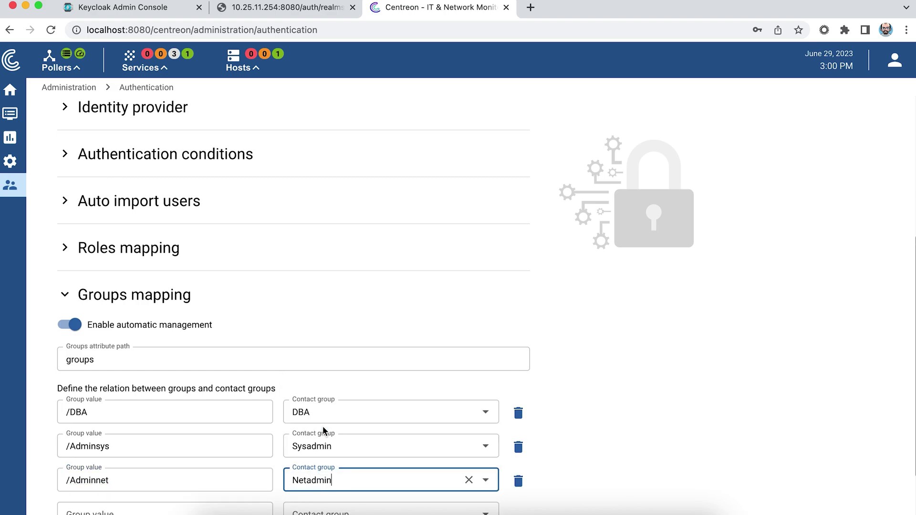
Save the SAML configuration and check the user's group memberships in Keycloak.
{"action": "scroll", "coordinate": [628, 423], "scroll_direction": "down", "scroll_amount": 3}
{"action": "left_click", "coordinate": [514, 490]}
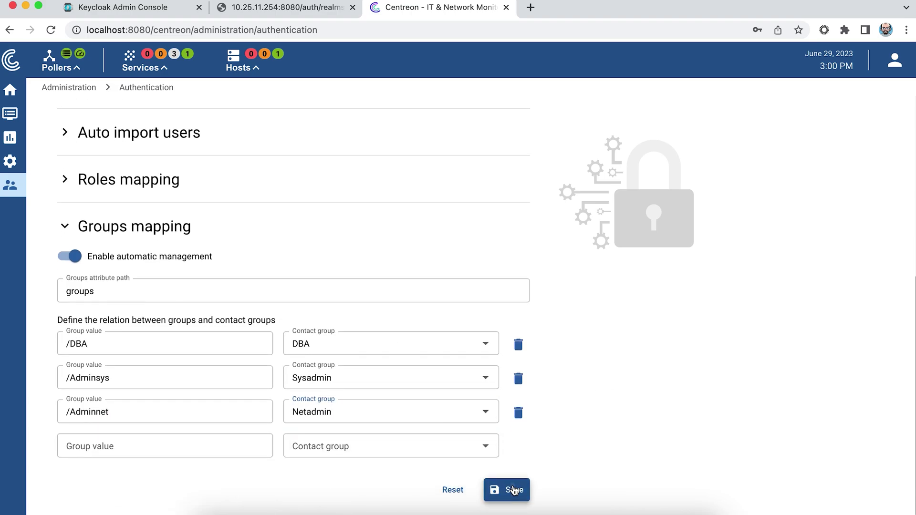
{"action": "left_click", "coordinate": [161, 8]}
{"action": "left_click", "coordinate": [448, 150]}
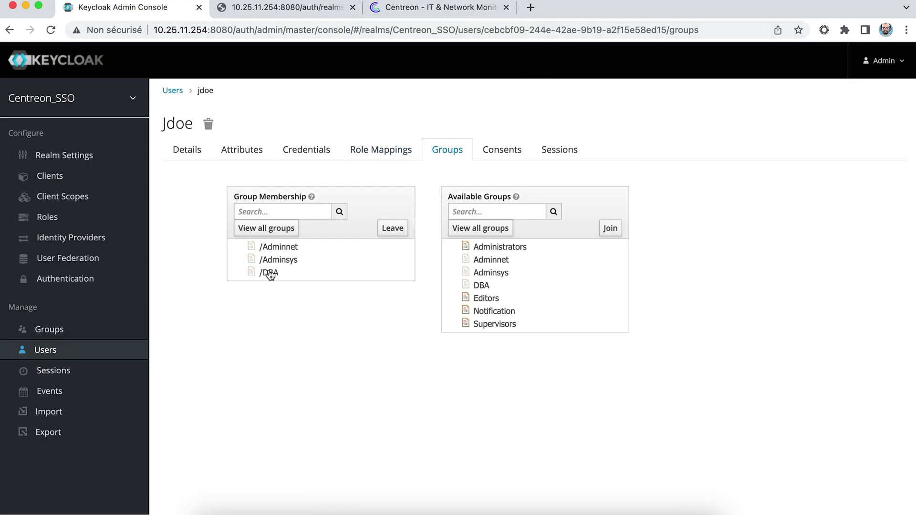
{"action": "left_click", "coordinate": [406, 15]}
Sign out of the admin session and sign back in through SAML.
{"action": "left_click", "coordinate": [898, 74]}
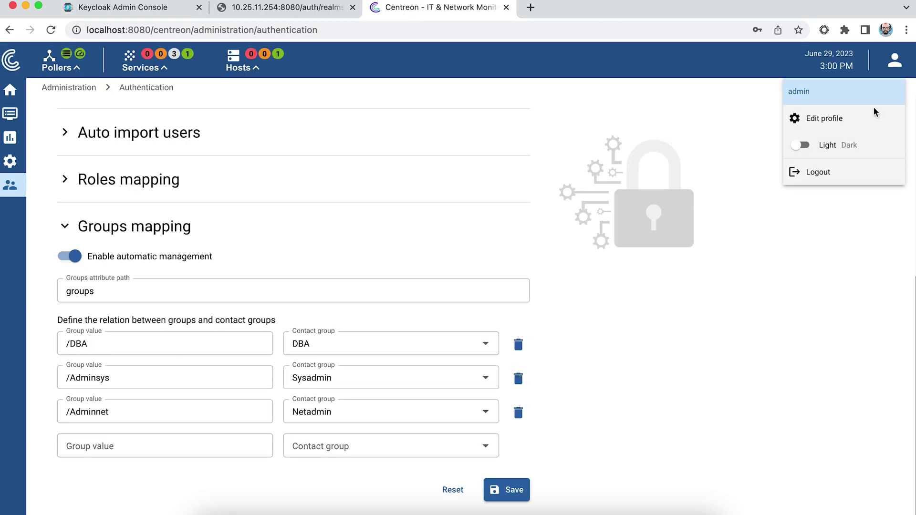
{"action": "left_click", "coordinate": [820, 173]}
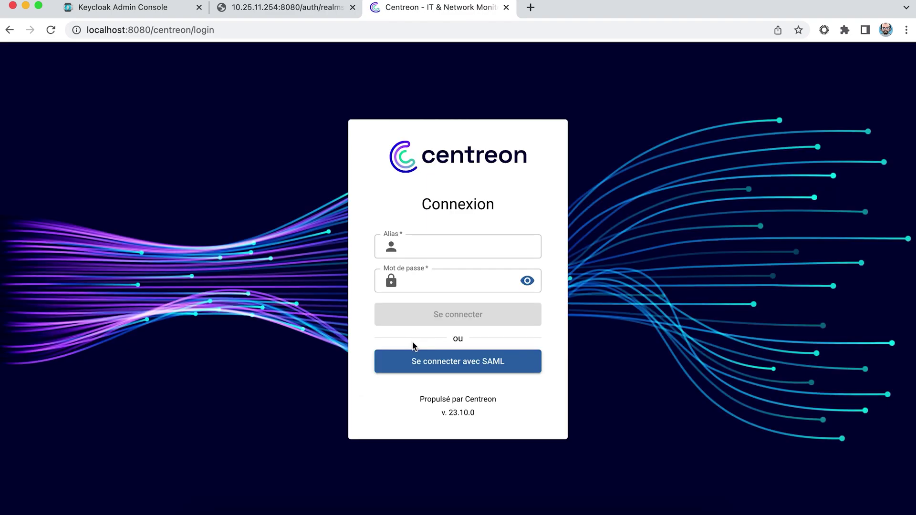
{"action": "left_click", "coordinate": [430, 362]}
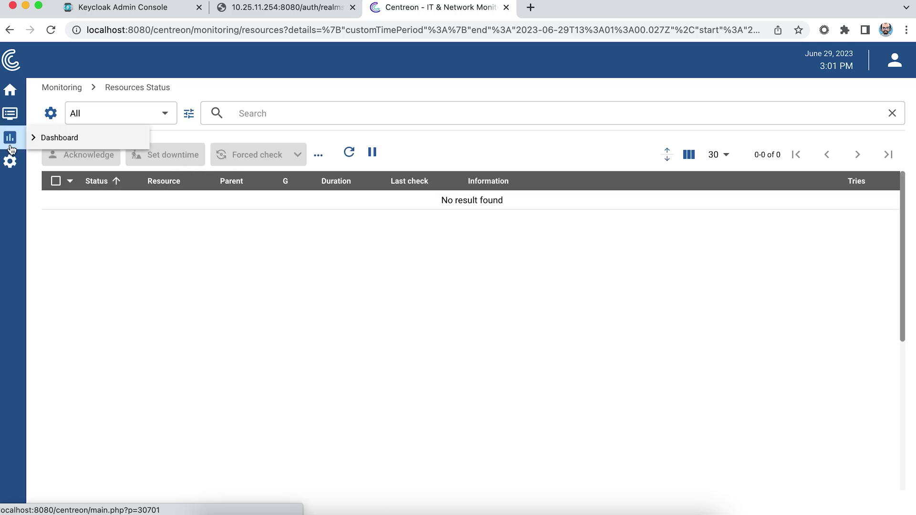
Check that the SAML user's contact lists the DBA, Netadmin and Sysadmin groups, then sign out.
{"action": "mouse_move", "coordinate": [10, 161]}
{"action": "mouse_move", "coordinate": [117, 214]}
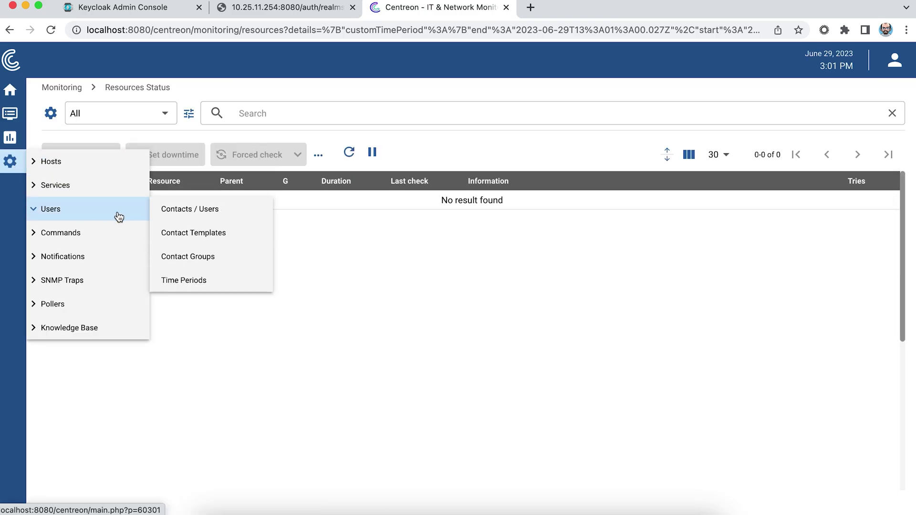
{"action": "left_click", "coordinate": [205, 214]}
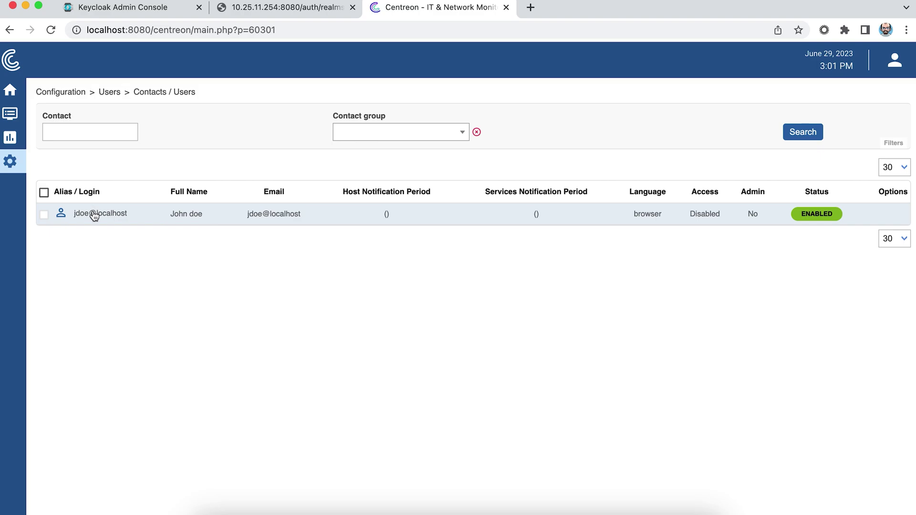
{"action": "left_click", "coordinate": [93, 212]}
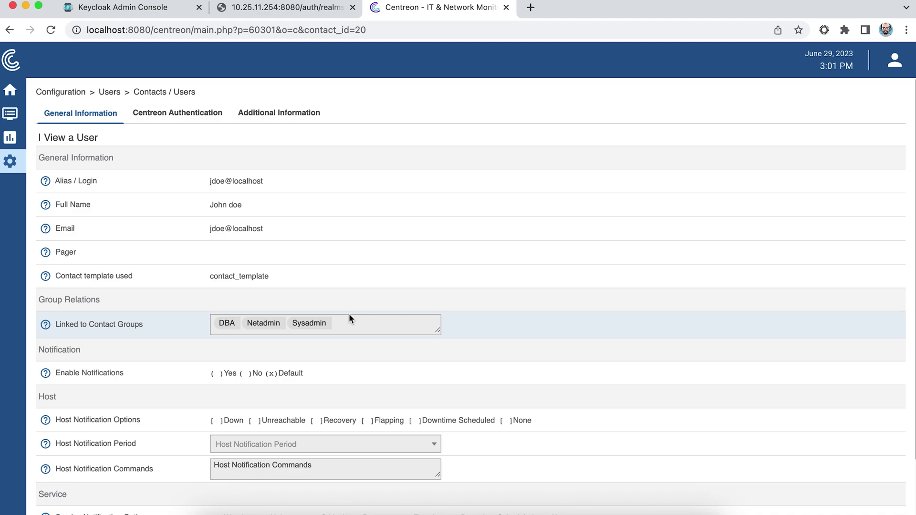
{"action": "left_click", "coordinate": [895, 64]}
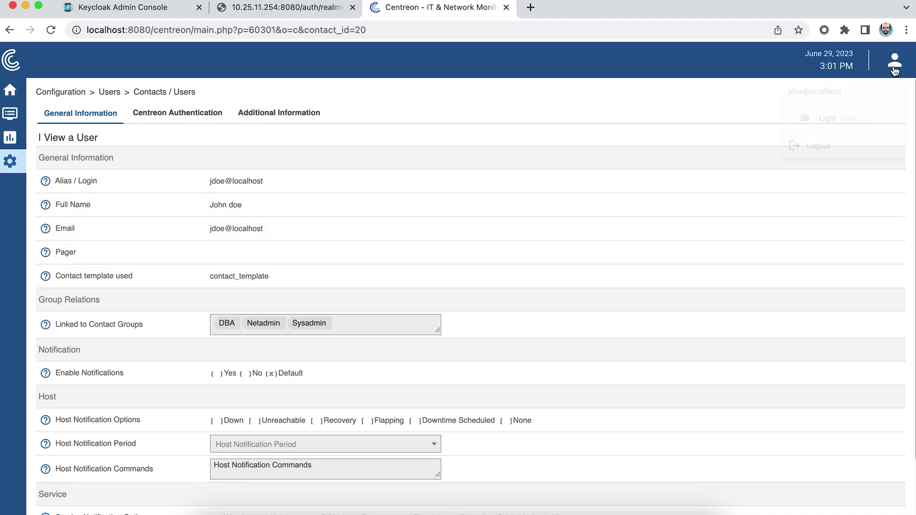
{"action": "left_click", "coordinate": [830, 156]}
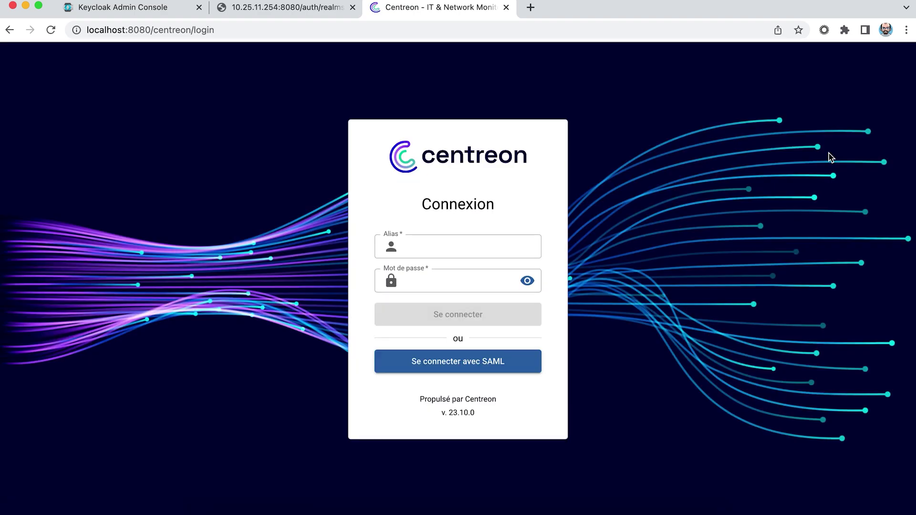
Log in to Centreon as admin with the admin password.
{"action": "left_click", "coordinate": [464, 241]}
{"action": "type", "text": "adm"}
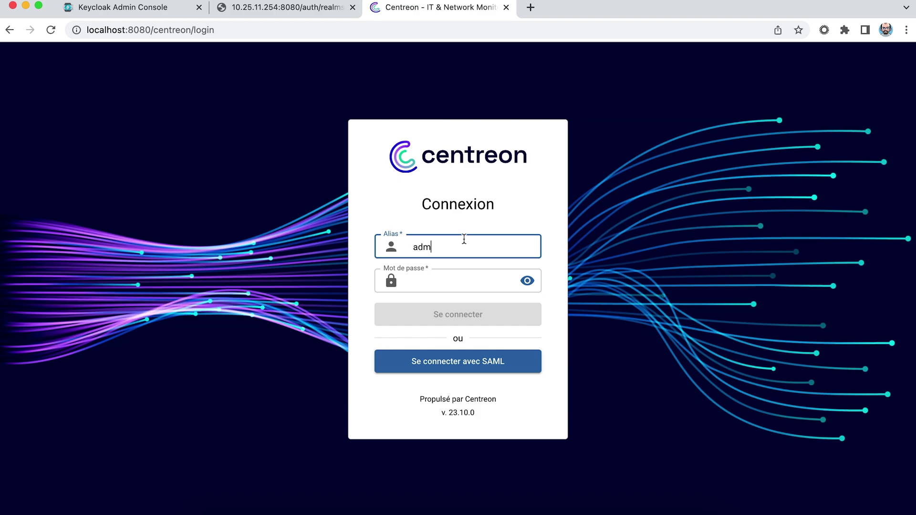
{"action": "key", "text": "Tab"}
{"action": "type", "text": "C"}
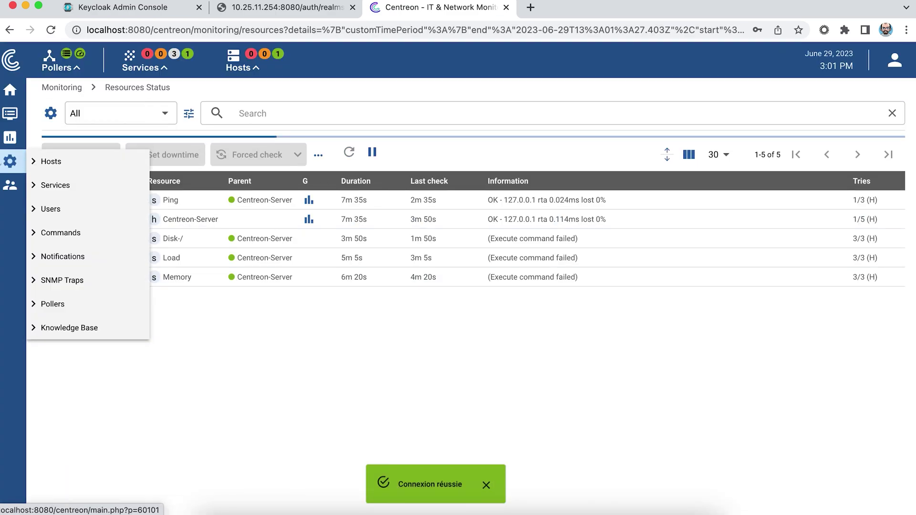
Turn on identity-provider conditions under SAML configuration's authentication conditions.
{"action": "mouse_move", "coordinate": [5, 196]}
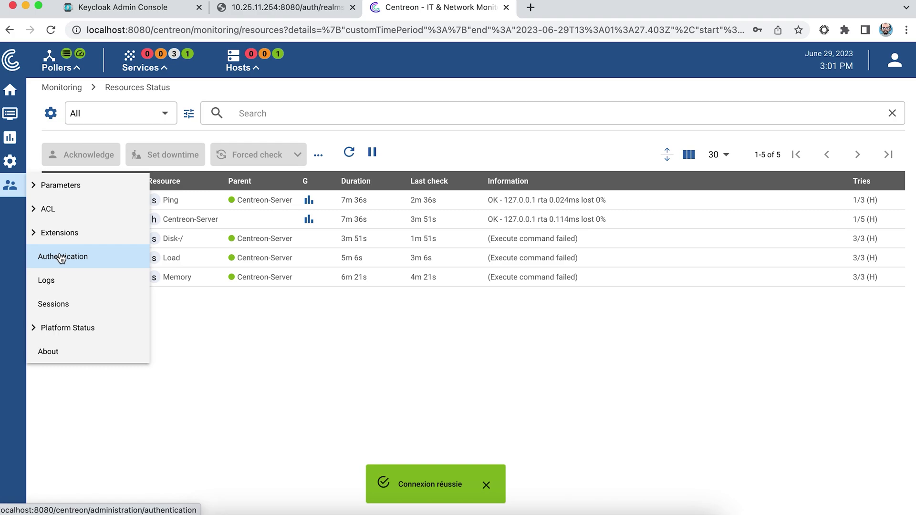
{"action": "left_click", "coordinate": [61, 258]}
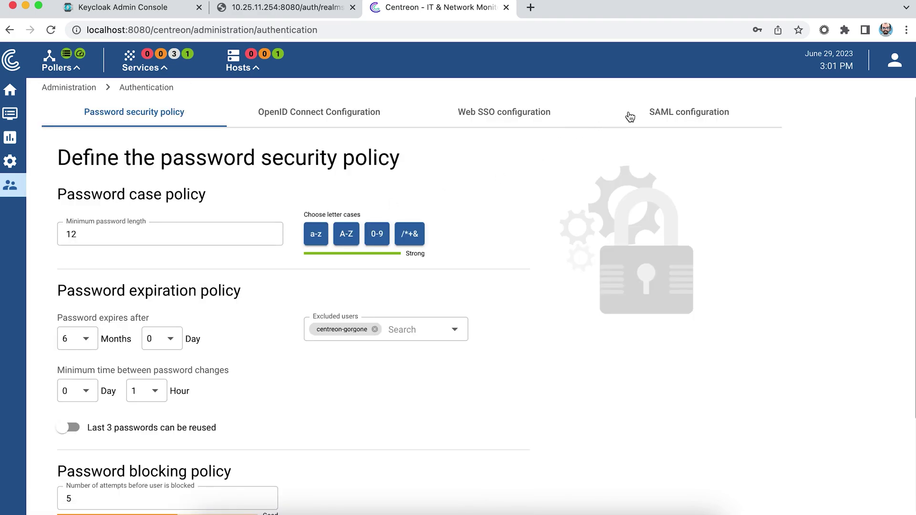
{"action": "left_click", "coordinate": [669, 116]}
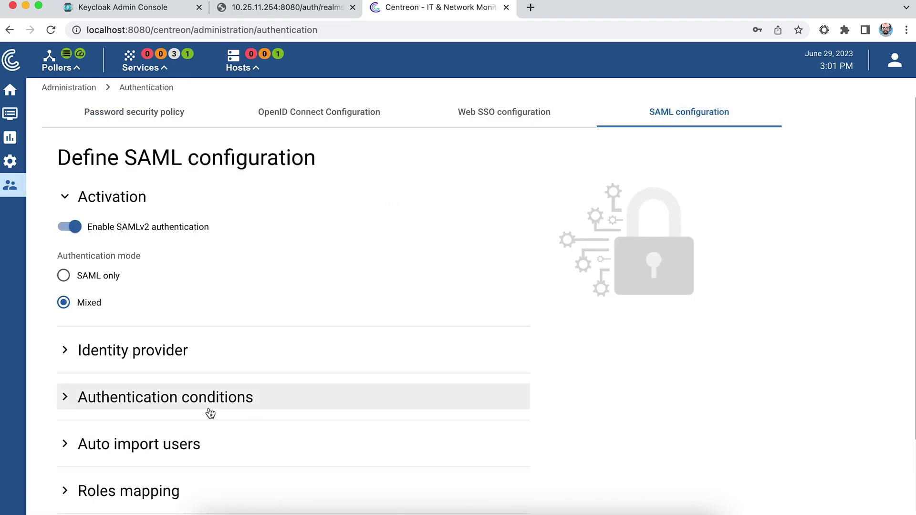
{"action": "left_click", "coordinate": [65, 403]}
{"action": "scroll", "coordinate": [65, 405], "scroll_direction": "down", "scroll_amount": 2}
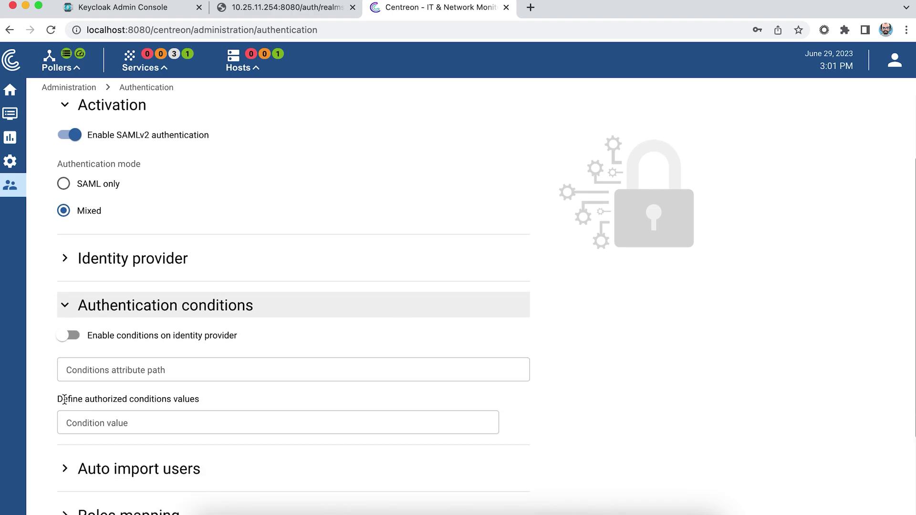
{"action": "left_click", "coordinate": [63, 340]}
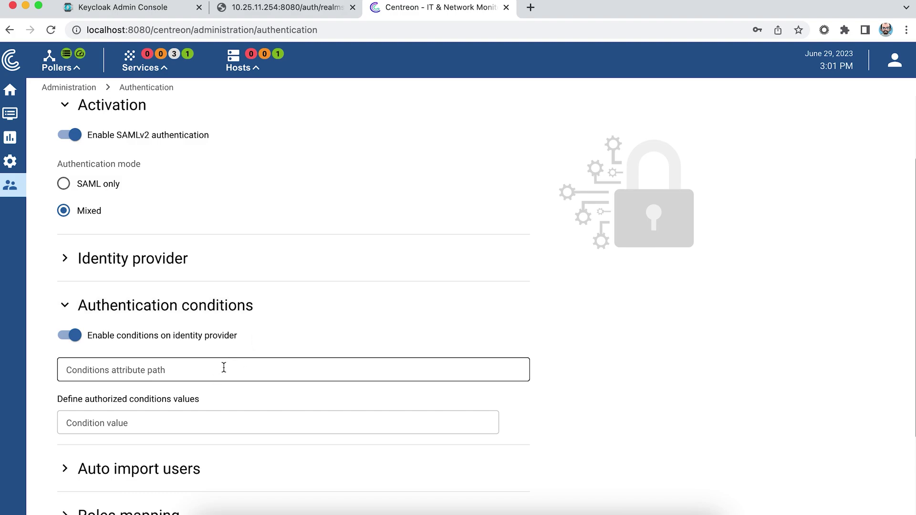
{"action": "left_click", "coordinate": [101, 7]}
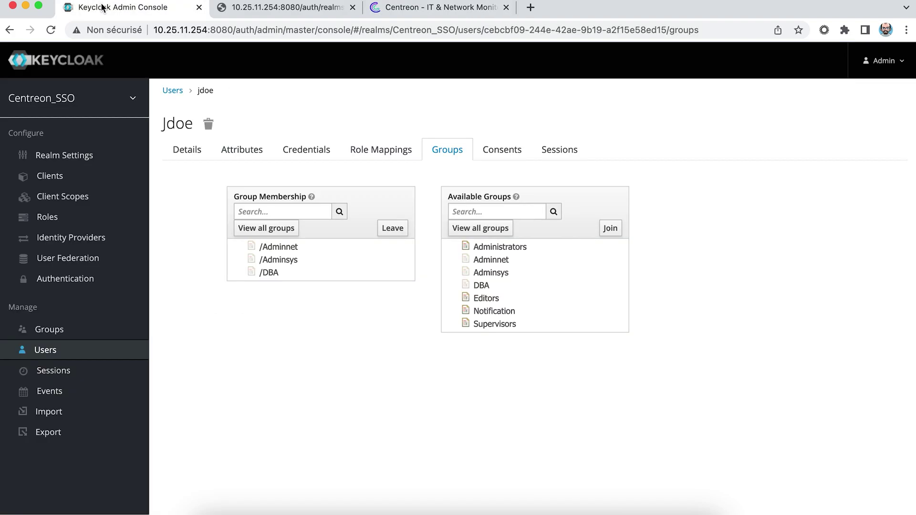
In Keycloak, review the user's realm role mappings, selecting centreon-access, then return to Centreon.
{"action": "left_click", "coordinate": [388, 149]}
{"action": "left_click", "coordinate": [480, 198]}
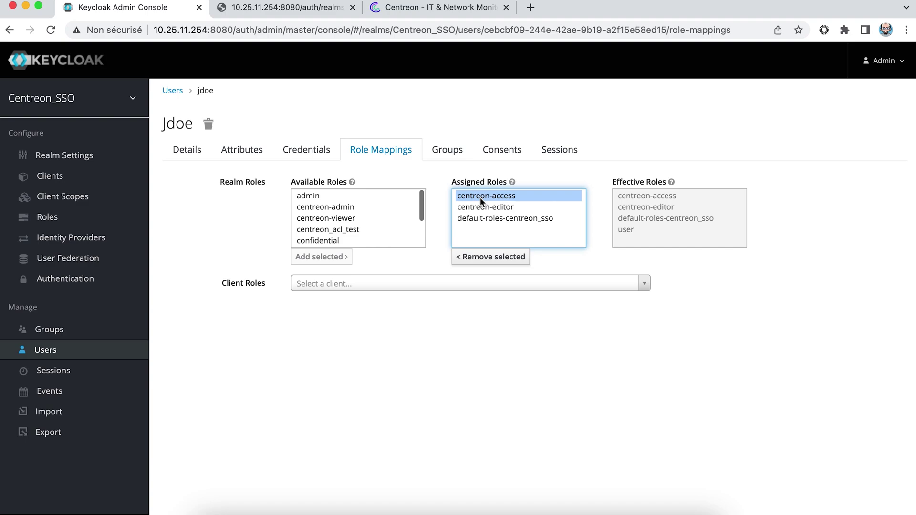
{"action": "left_click", "coordinate": [417, 8]}
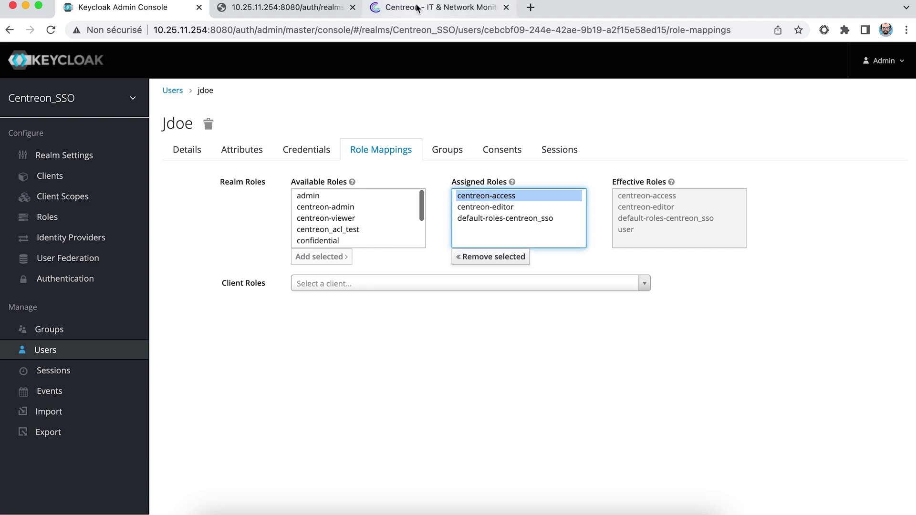
Set condition attribute path 'roles' with value 'centreon-access', save, then log out.
{"action": "left_click", "coordinate": [265, 371]}
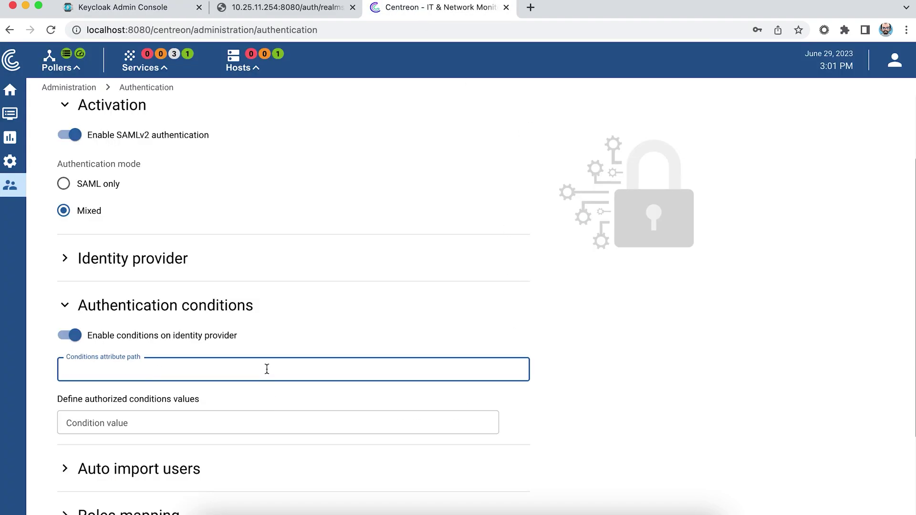
{"action": "type", "text": "roles"}
{"action": "key", "text": "Tab"}
{"action": "type", "text": "ce"}
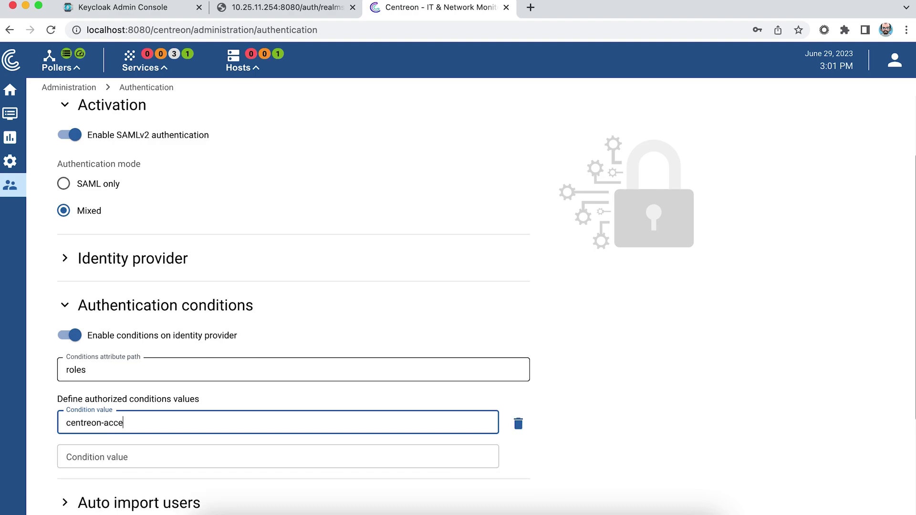
{"action": "scroll", "coordinate": [801, 364], "scroll_direction": "down", "scroll_amount": 3}
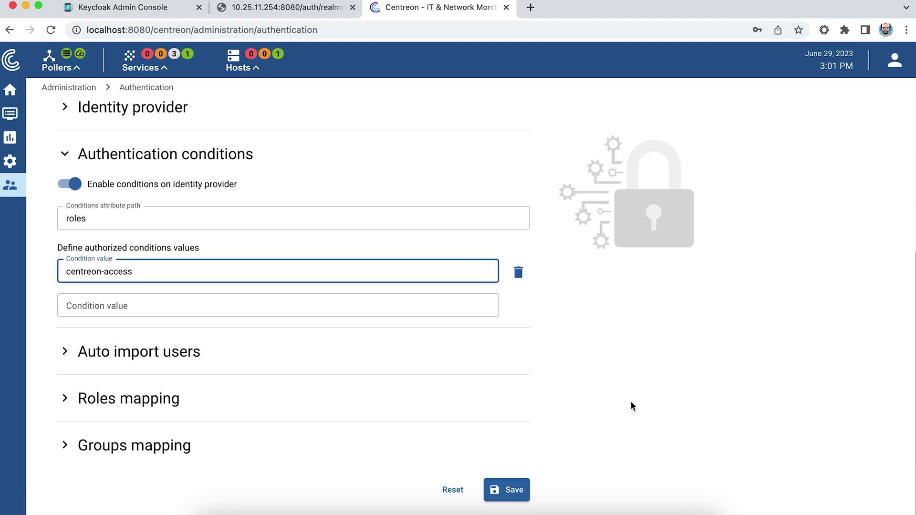
{"action": "left_click", "coordinate": [501, 496]}
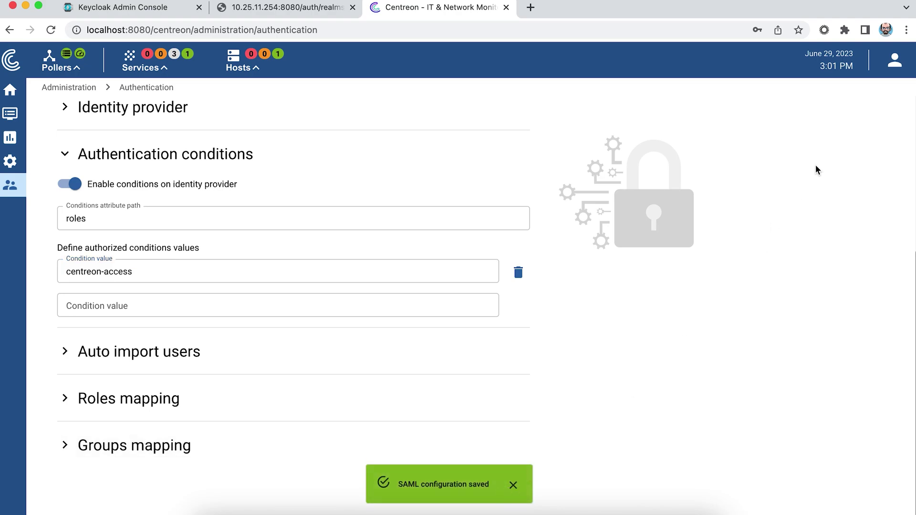
{"action": "left_click", "coordinate": [900, 71]}
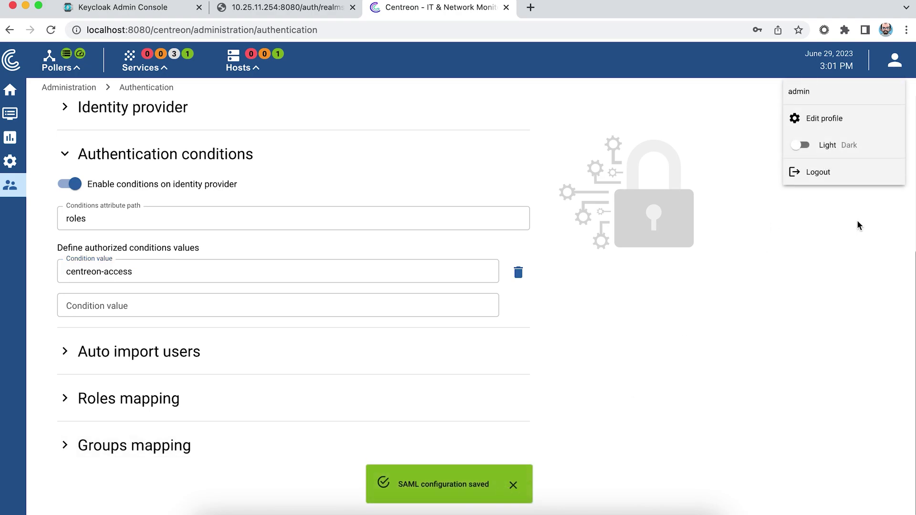
{"action": "left_click", "coordinate": [806, 177]}
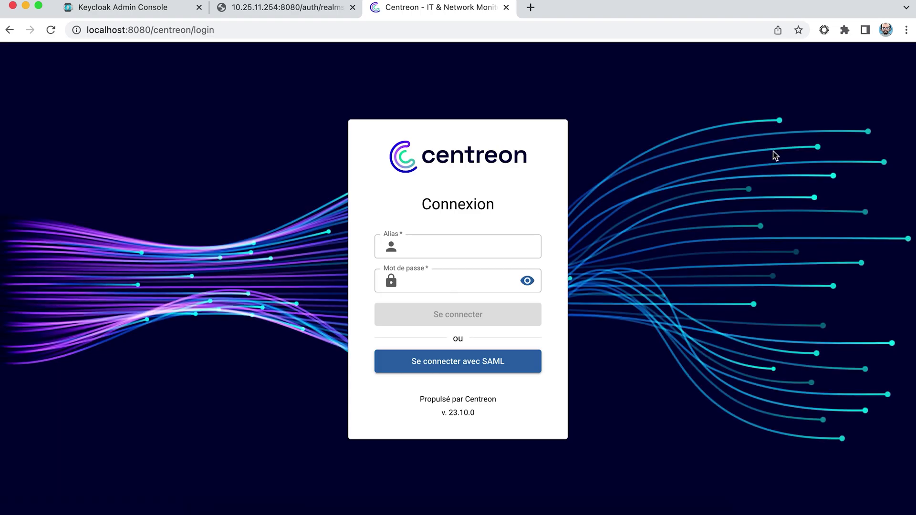
Sign in through SAML as the test user, view the empty Resources Status page, and log out.
{"action": "left_click", "coordinate": [469, 364]}
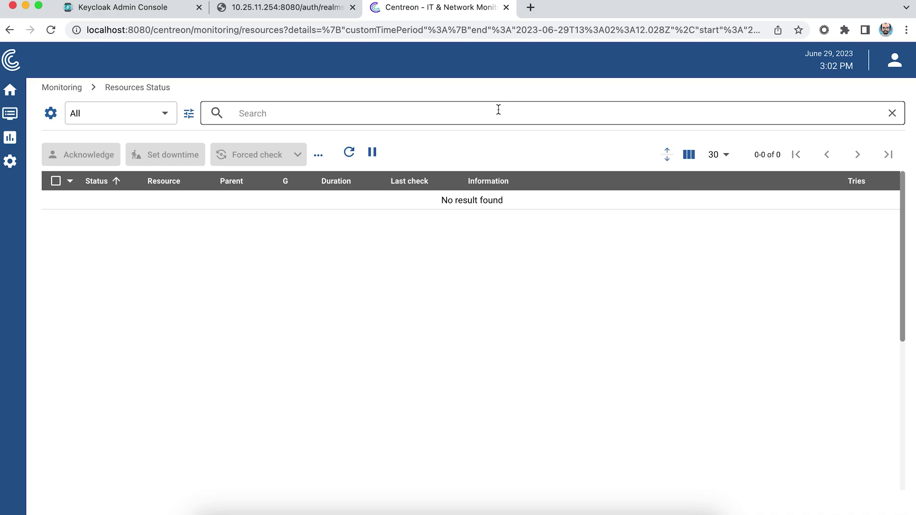
{"action": "left_click", "coordinate": [895, 63]}
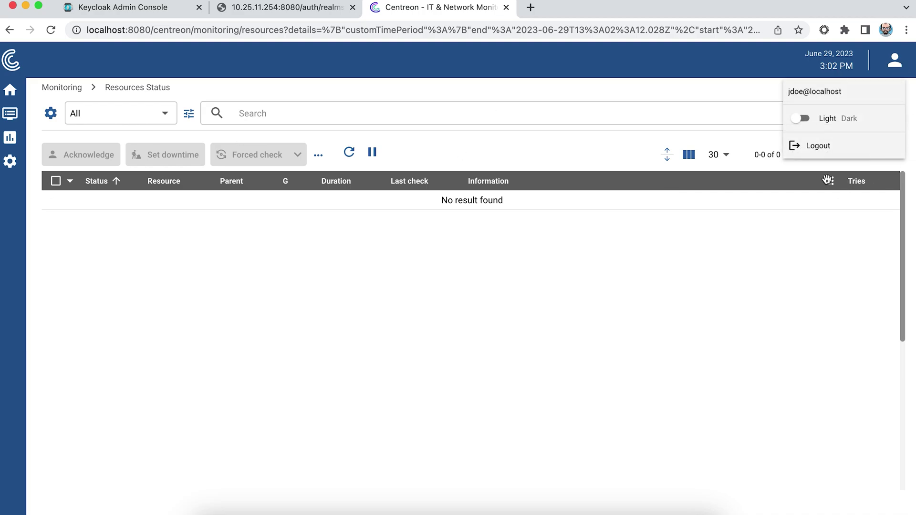
{"action": "left_click", "coordinate": [801, 154]}
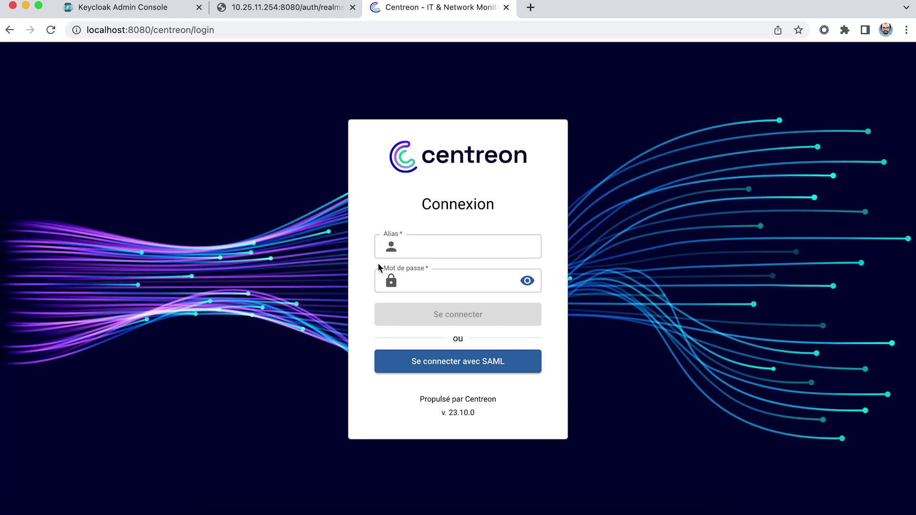
Log in to Centreon as admin with the admin password.
{"action": "left_click", "coordinate": [404, 247]}
{"action": "type", "text": "admin"}
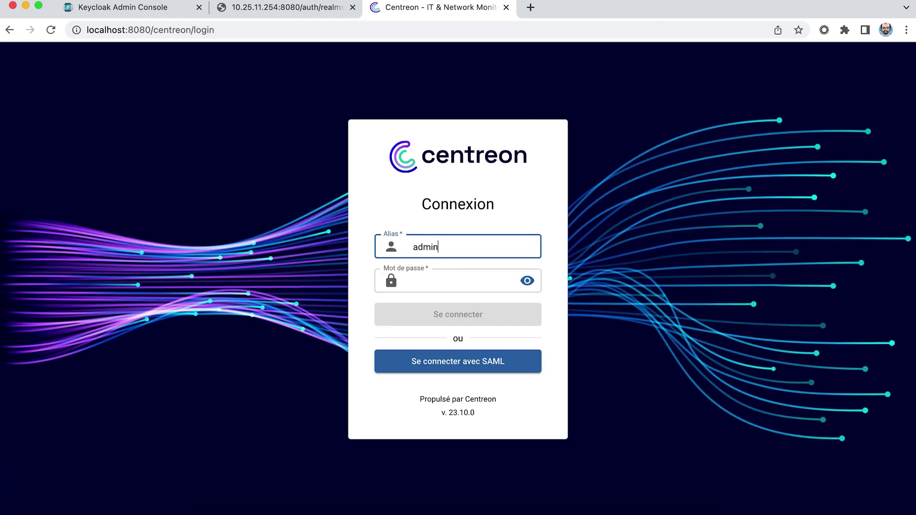
{"action": "key", "text": "Tab"}
{"action": "type", "text": "C"}
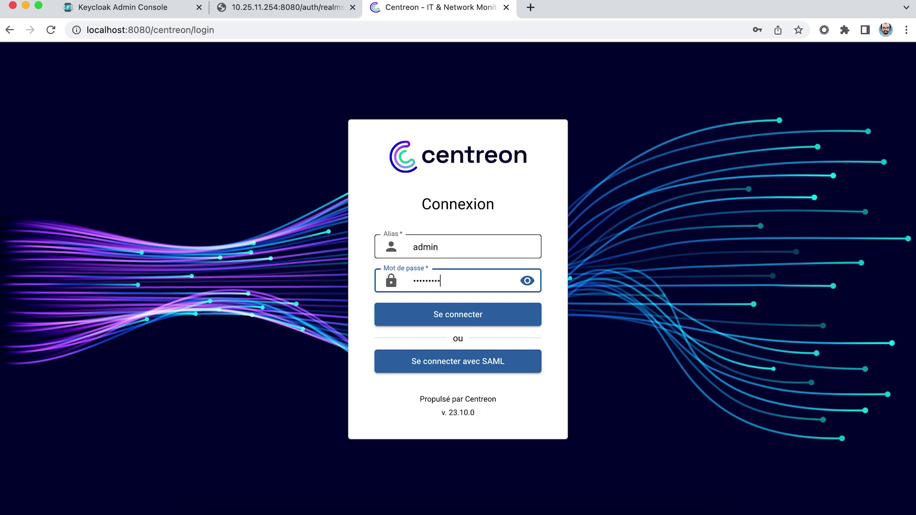
{"action": "left_click", "coordinate": [436, 313]}
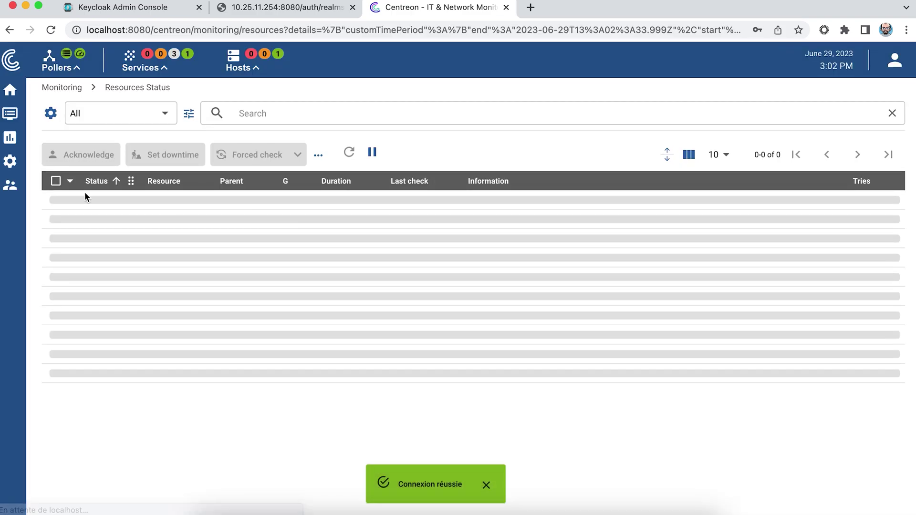
Change the SAML condition value to 'centreon-accesss', save, and log out.
{"action": "mouse_move", "coordinate": [10, 185]}
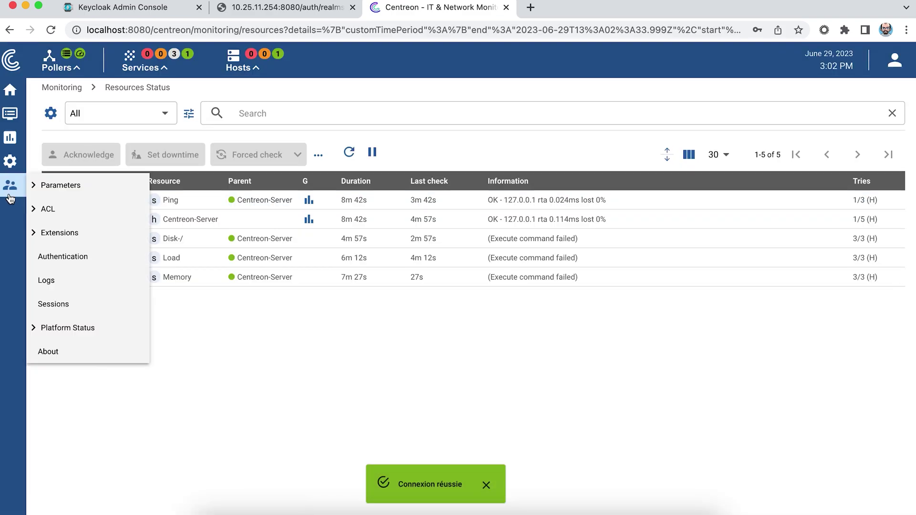
{"action": "left_click", "coordinate": [75, 261]}
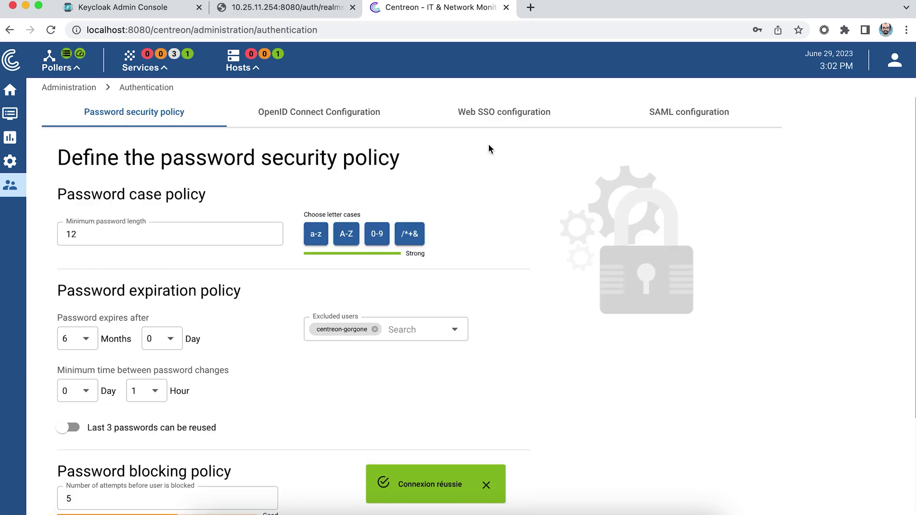
{"action": "left_click", "coordinate": [682, 117]}
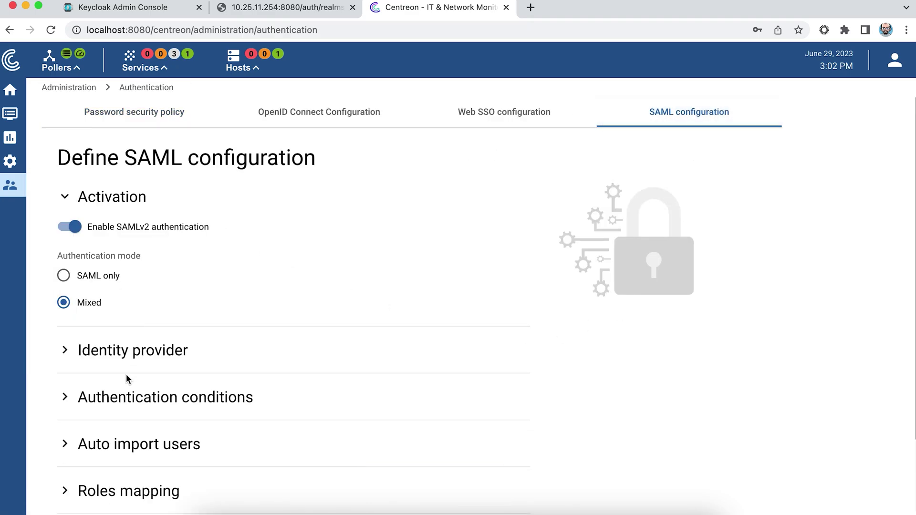
{"action": "left_click", "coordinate": [137, 397]}
{"action": "scroll", "coordinate": [143, 397], "scroll_direction": "down", "scroll_amount": 3}
{"action": "left_click", "coordinate": [161, 392]}
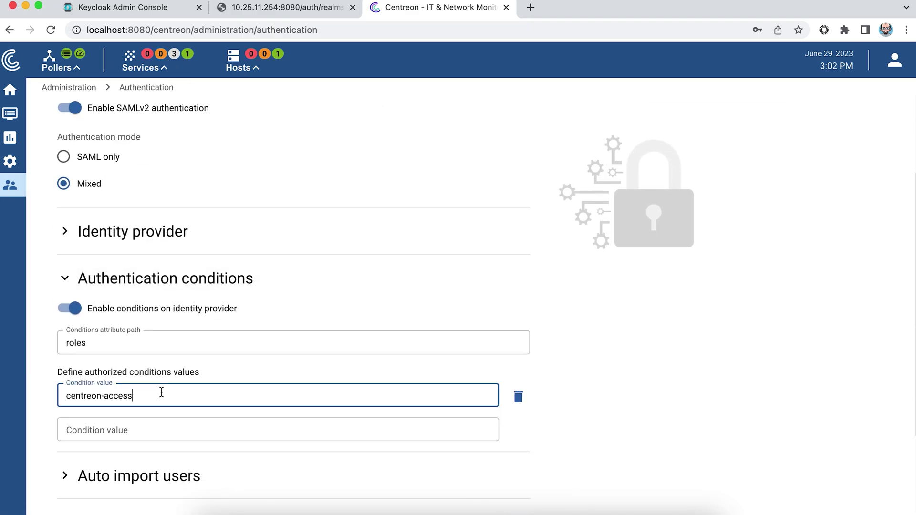
{"action": "scroll", "coordinate": [286, 286], "scroll_direction": "down", "scroll_amount": 3}
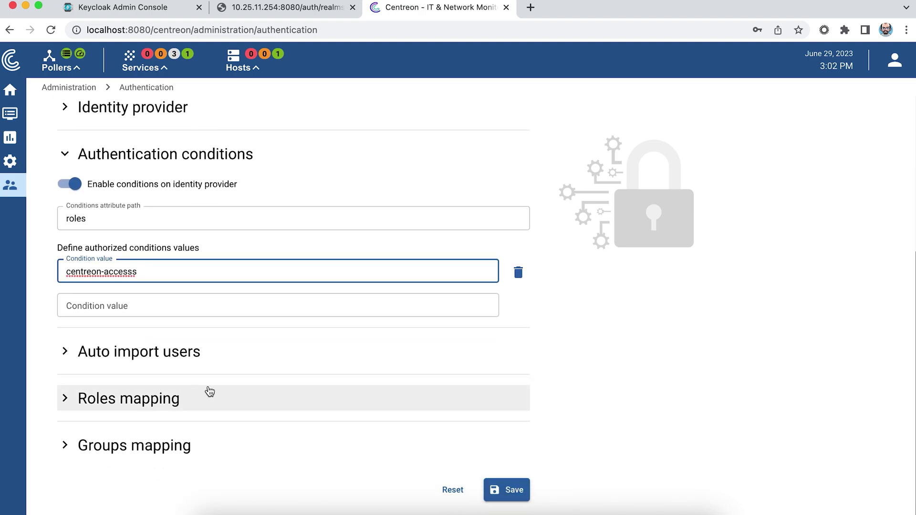
{"action": "left_click", "coordinate": [501, 490]}
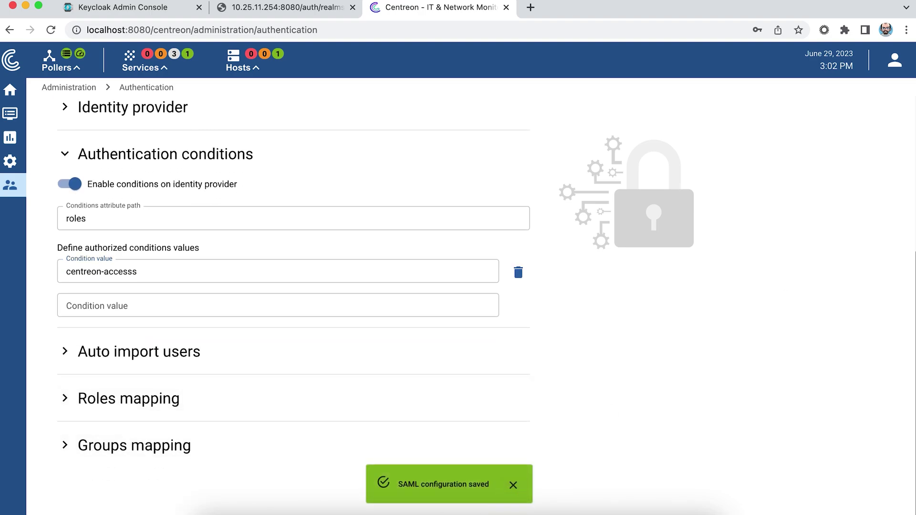
{"action": "left_click", "coordinate": [894, 71]}
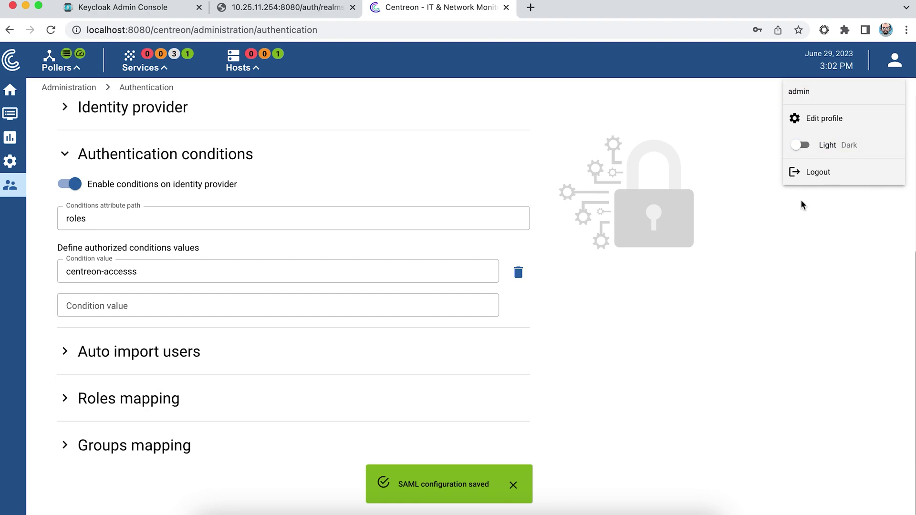
{"action": "left_click", "coordinate": [810, 176]}
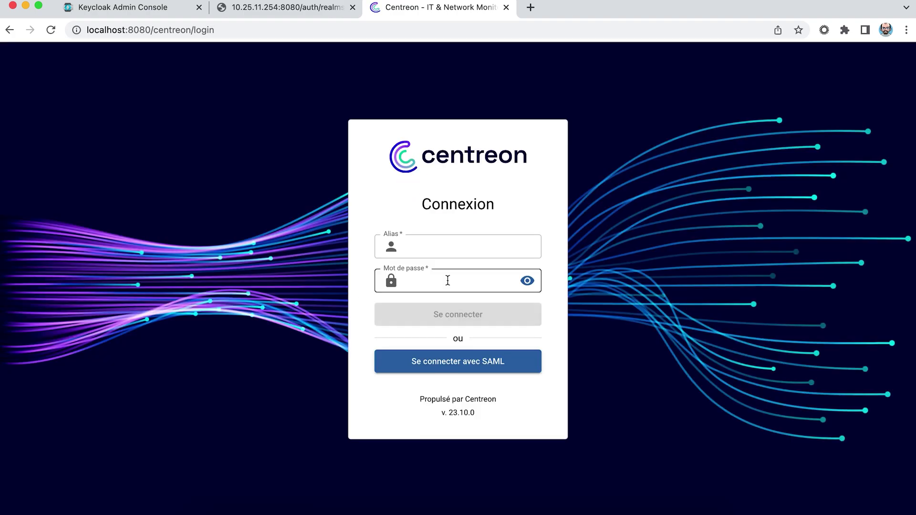
Attempt a SAML sign-in to confirm authentication is now denied.
{"action": "left_click", "coordinate": [436, 369]}
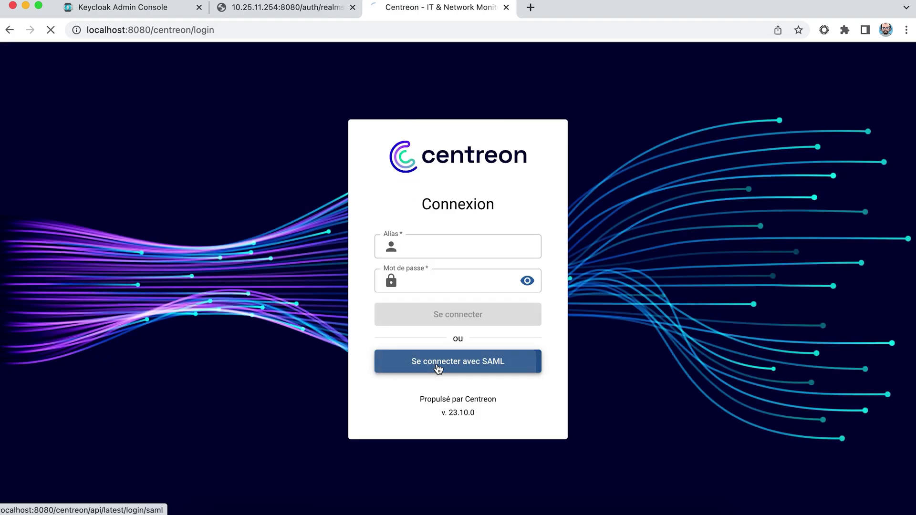